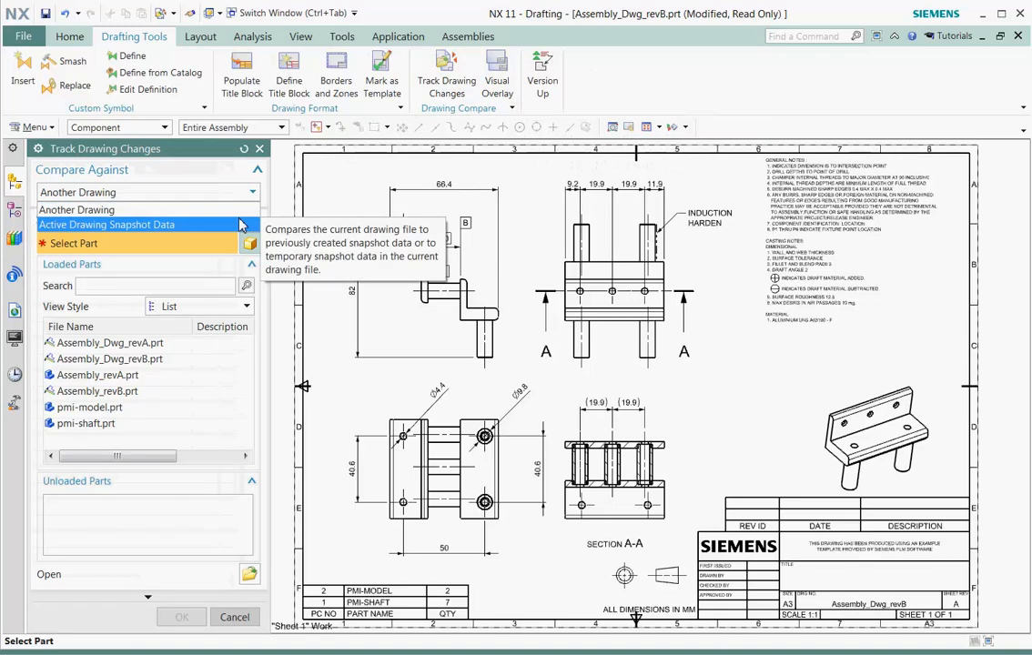
- Switch the comparison to Active Drawing Snapshot Data and create snapshot data for the current drawing
{"action": "left_click", "coordinate": [243, 225]}
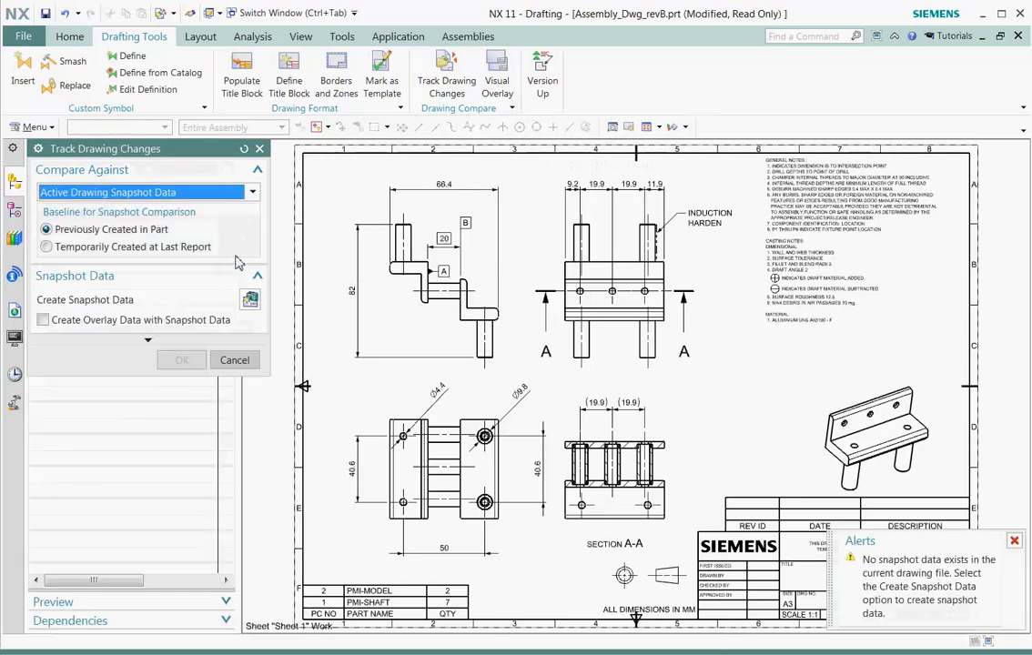
{"action": "left_click", "coordinate": [249, 303]}
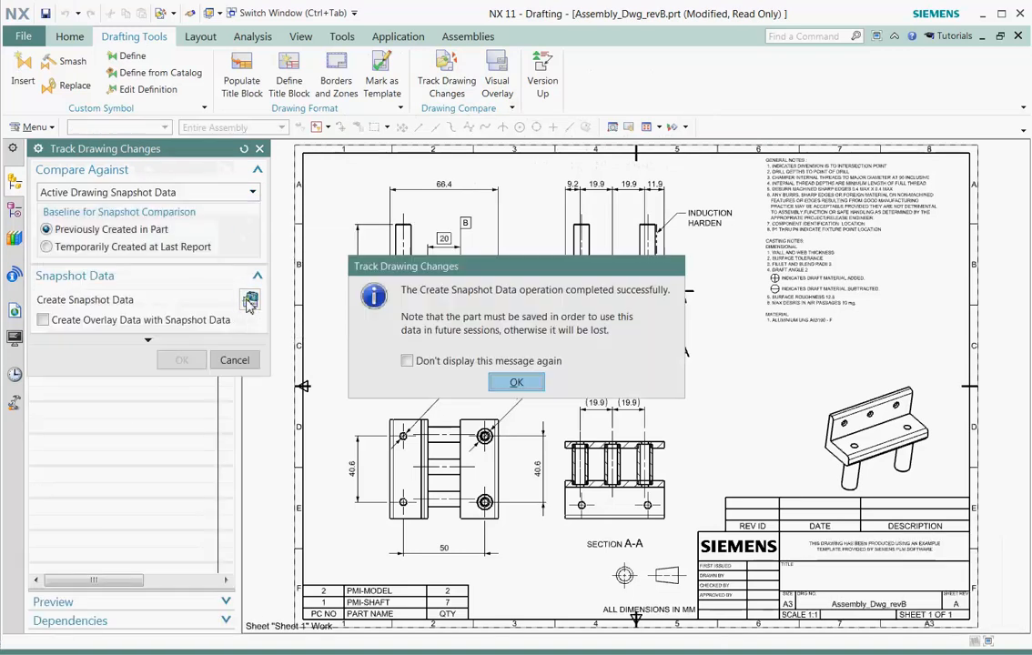
{"action": "left_click", "coordinate": [457, 337]}
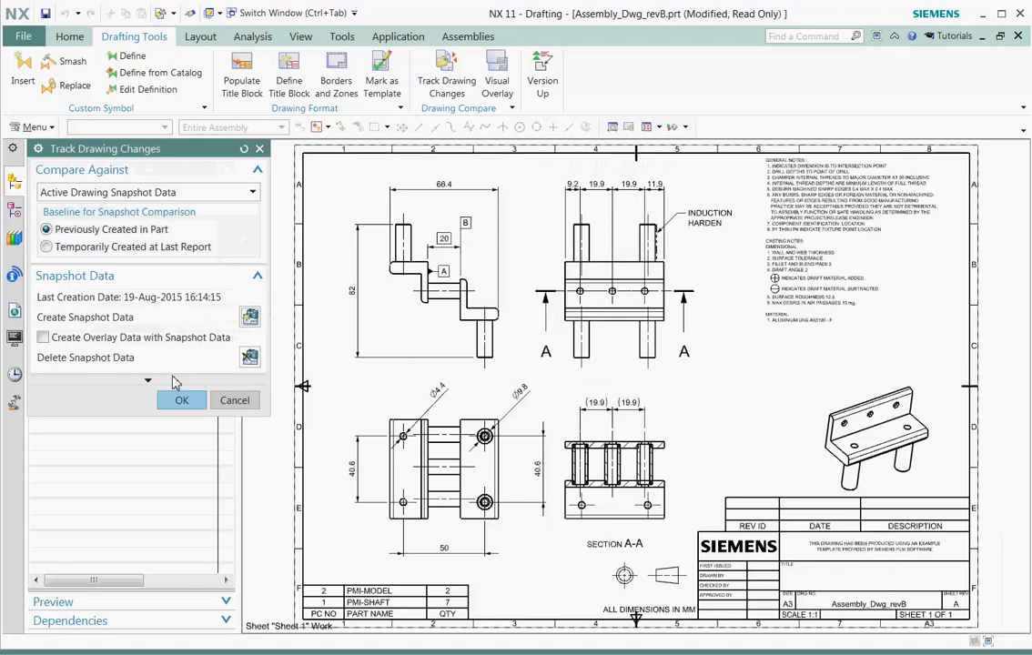
- Compare the drawing against another drawing, Assembly_Dwg_revA.prt, agreeing to create unsaved snapshot data for that part
{"action": "left_click", "coordinate": [243, 194]}
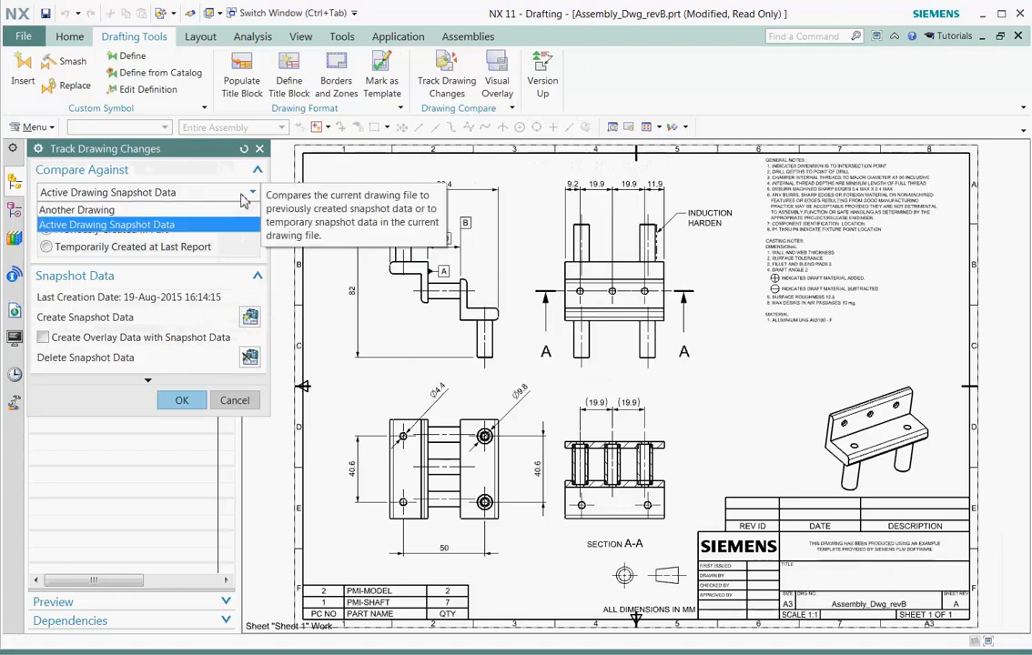
{"action": "left_click", "coordinate": [130, 211]}
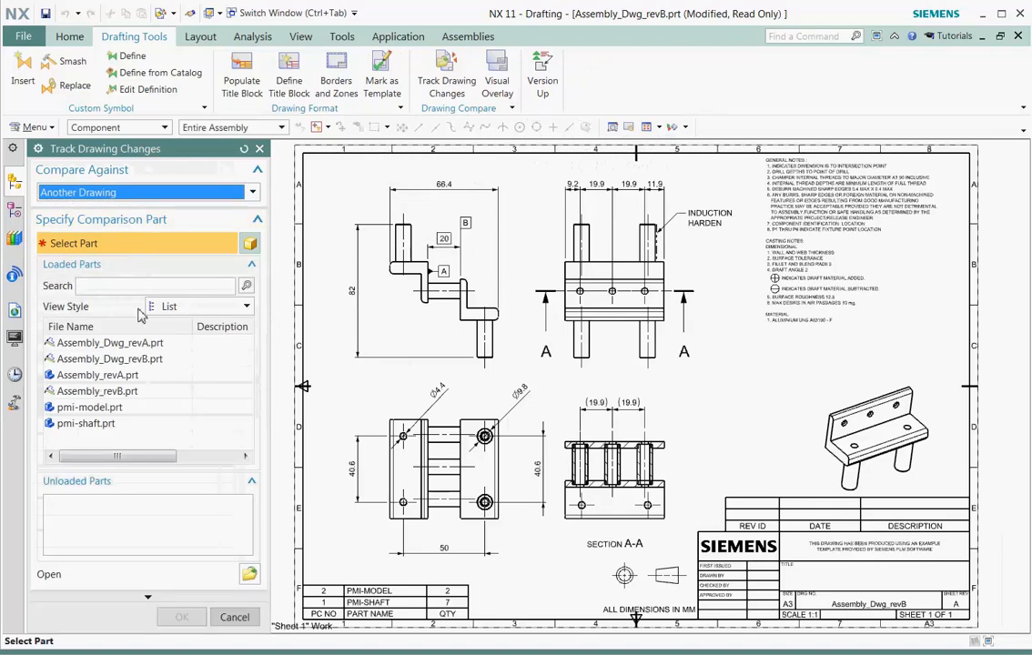
{"action": "left_click", "coordinate": [134, 345]}
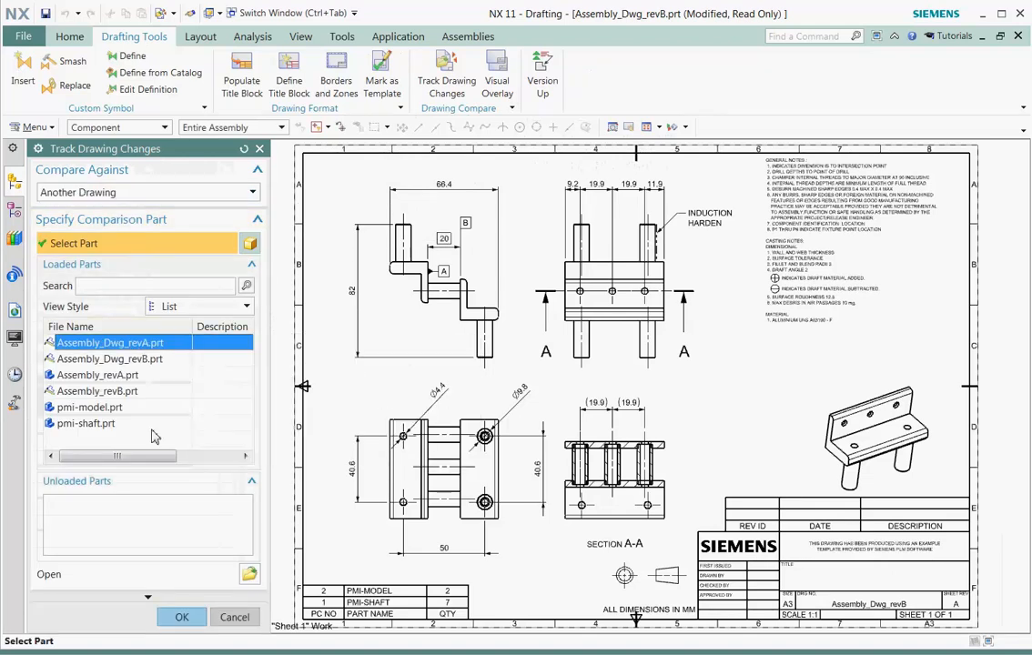
{"action": "left_click", "coordinate": [182, 618]}
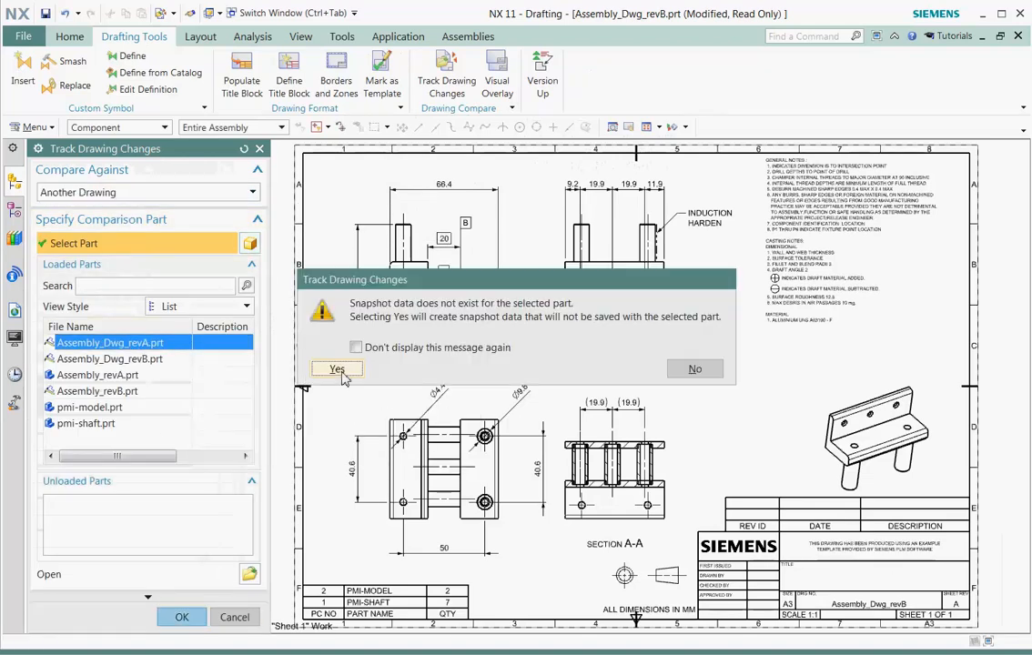
{"action": "left_click", "coordinate": [337, 370]}
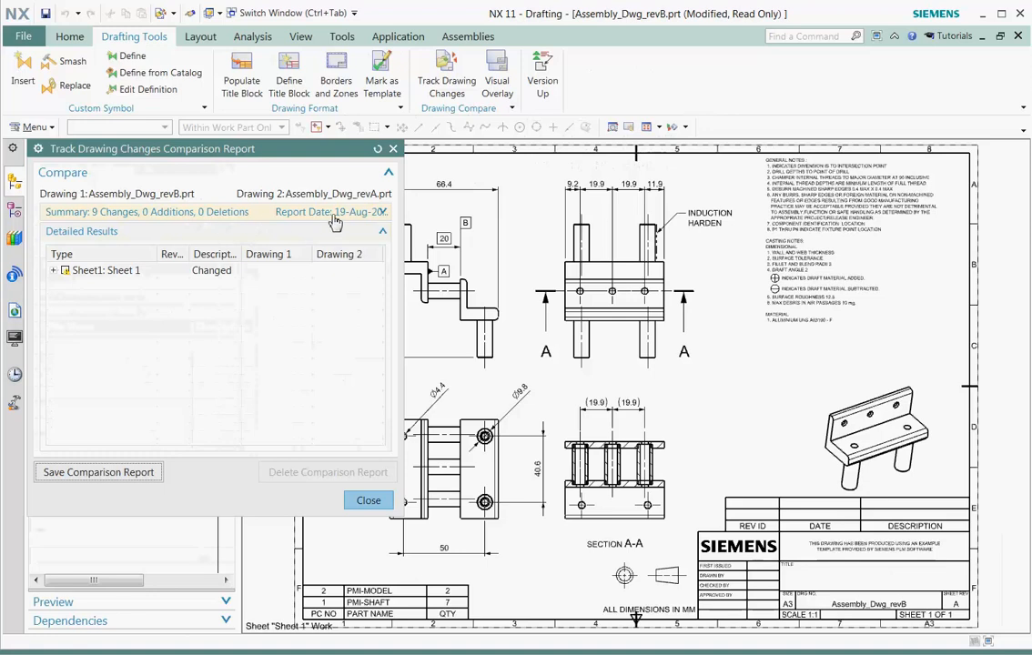
- Examine the comparison report's summary and the change, addition and deletion counts per object type
{"action": "left_click", "coordinate": [382, 215]}
{"action": "left_click", "coordinate": [377, 258]}
{"action": "left_click", "coordinate": [377, 258]}
{"action": "left_click", "coordinate": [377, 258]}
{"action": "left_click", "coordinate": [377, 257]}
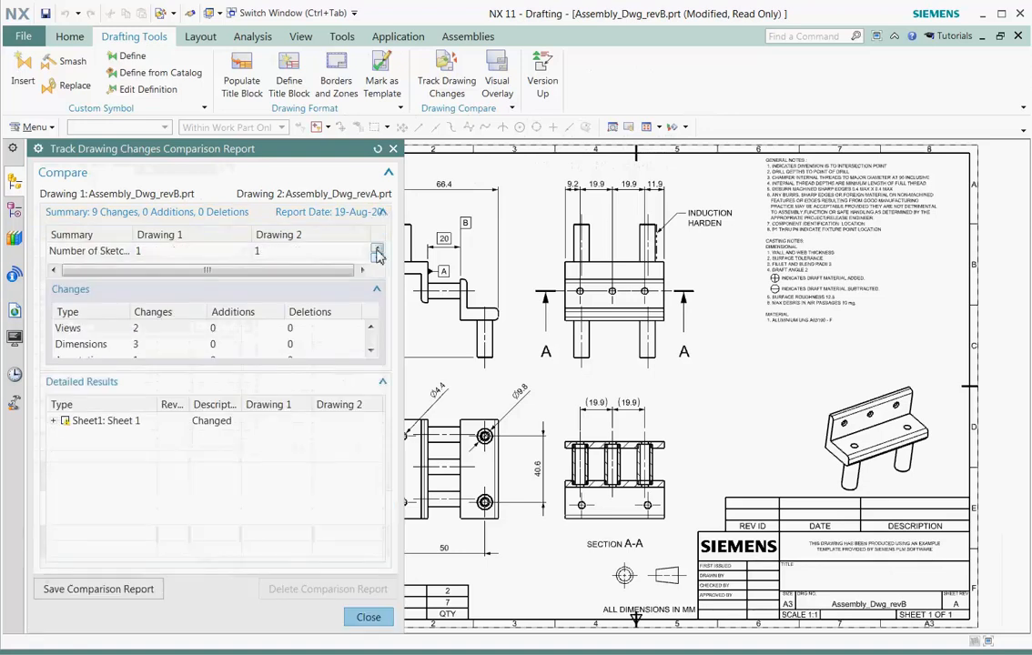
{"action": "scroll", "coordinate": [377, 254], "scroll_direction": "up", "scroll_amount": 3}
{"action": "left_click", "coordinate": [371, 351]}
{"action": "left_click", "coordinate": [371, 351]}
{"action": "left_click", "coordinate": [371, 351]}
{"action": "scroll", "coordinate": [372, 337], "scroll_direction": "up", "scroll_amount": 1}
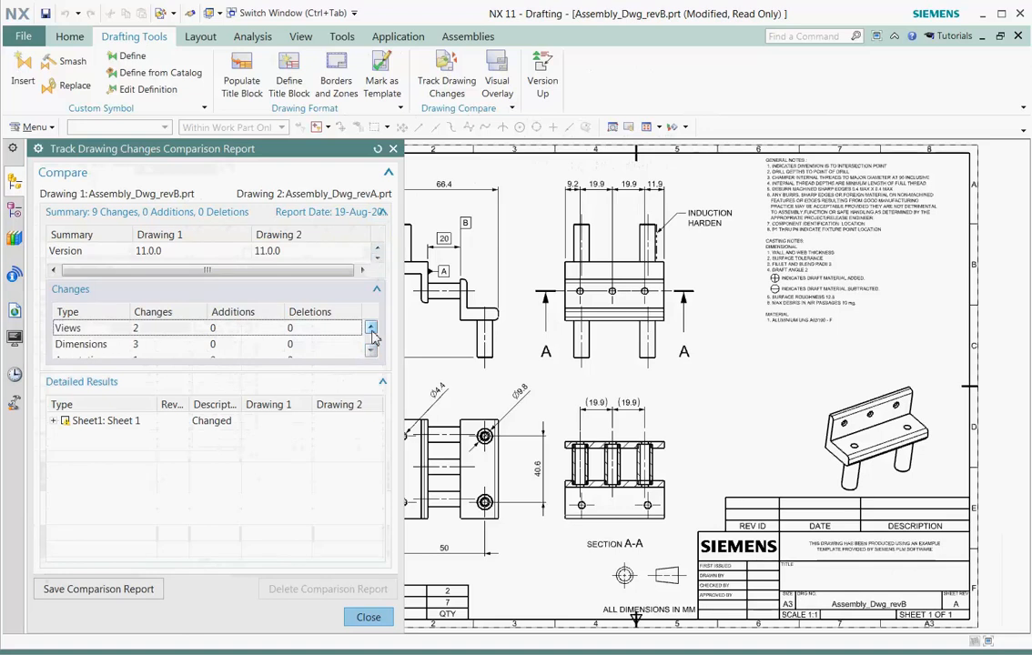
{"action": "left_click", "coordinate": [382, 212]}
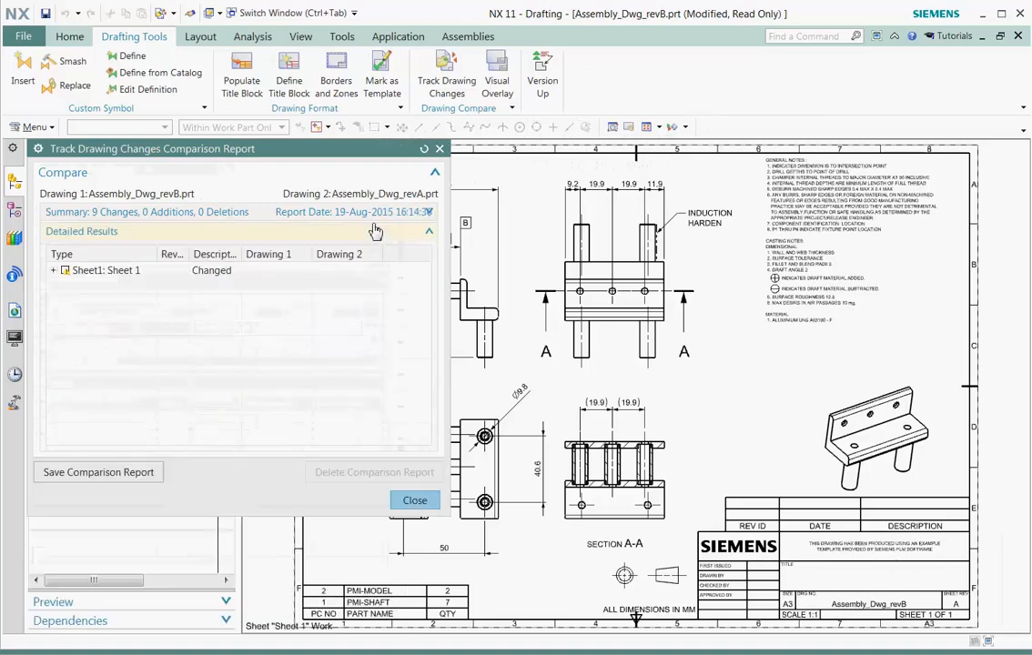
- Add the Zone column to the report's detailed results and expand all entries under Sheet 1
{"action": "right_click", "coordinate": [397, 257]}
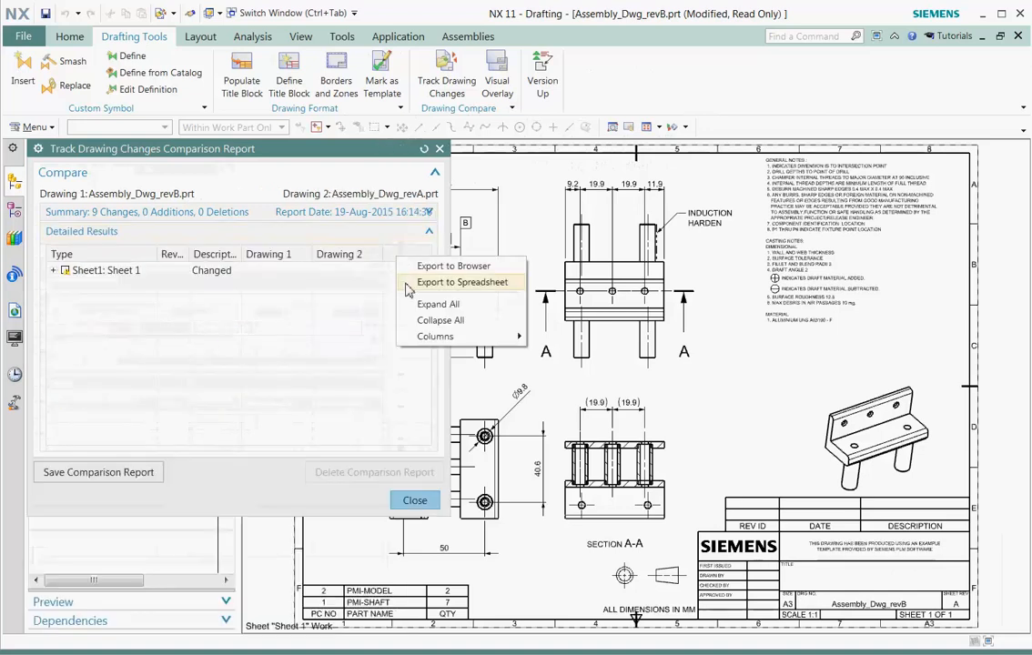
{"action": "mouse_move", "coordinate": [416, 339]}
{"action": "left_click", "coordinate": [556, 371]}
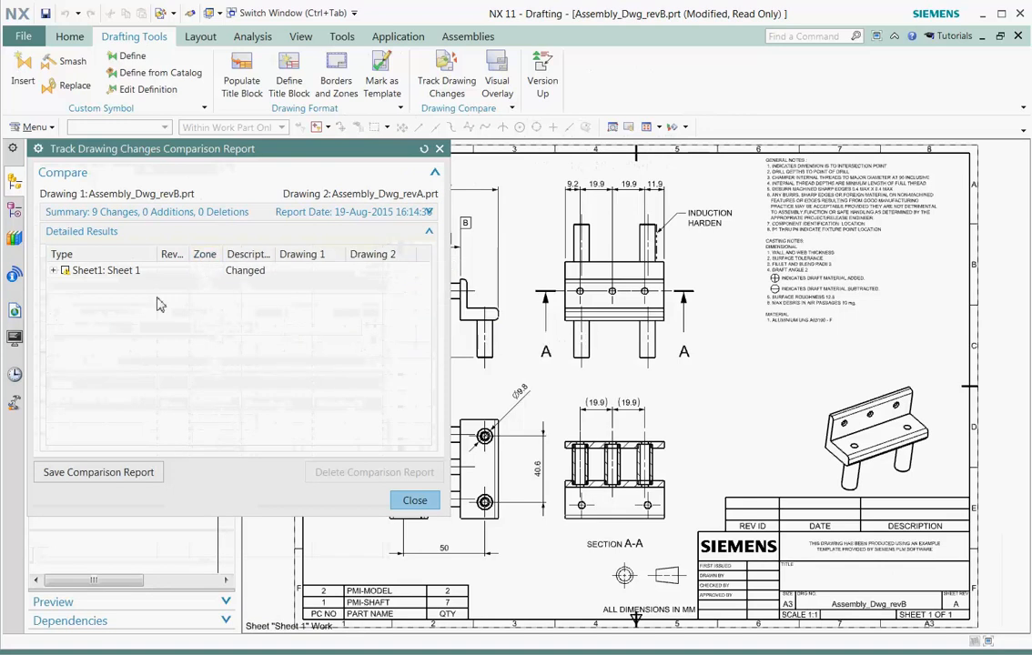
{"action": "right_click", "coordinate": [76, 270]}
{"action": "left_click", "coordinate": [114, 307]}
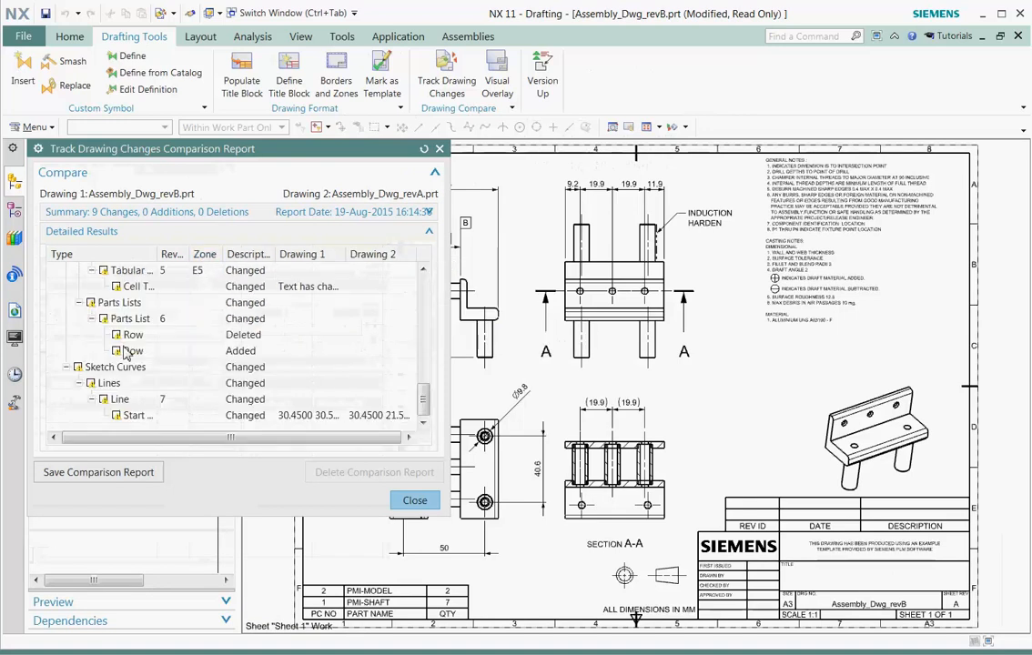
- Navigate from the detailed results to the changed dimension numbered 1 in zone A2 of the drawing
{"action": "left_click_drag", "start_coordinate": [425, 398], "coordinate": [423, 293]}
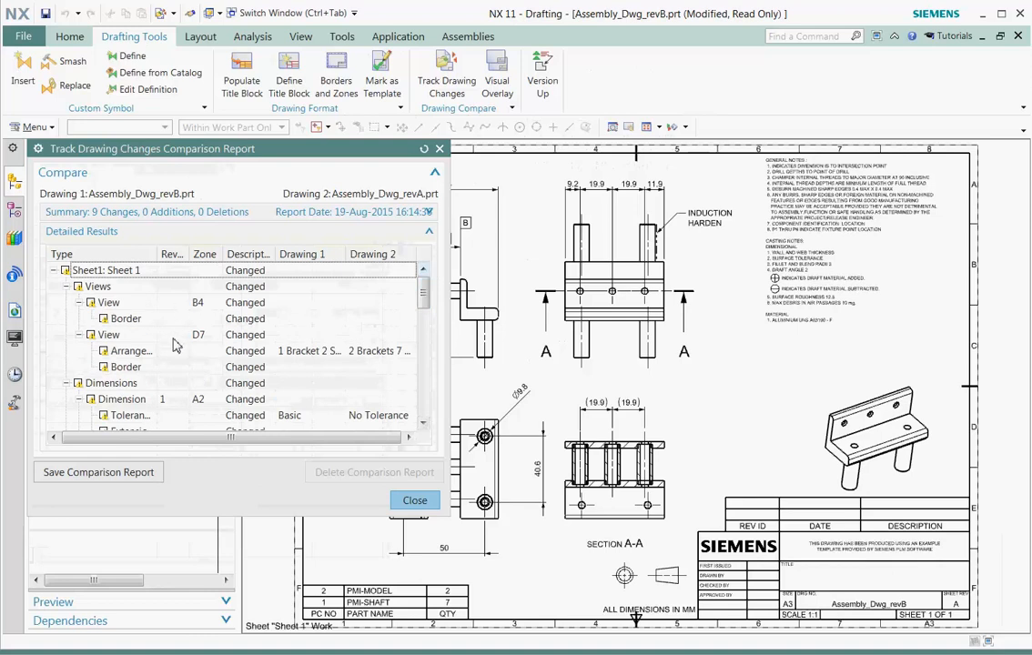
{"action": "scroll", "coordinate": [176, 346], "scroll_direction": "down", "scroll_amount": 2}
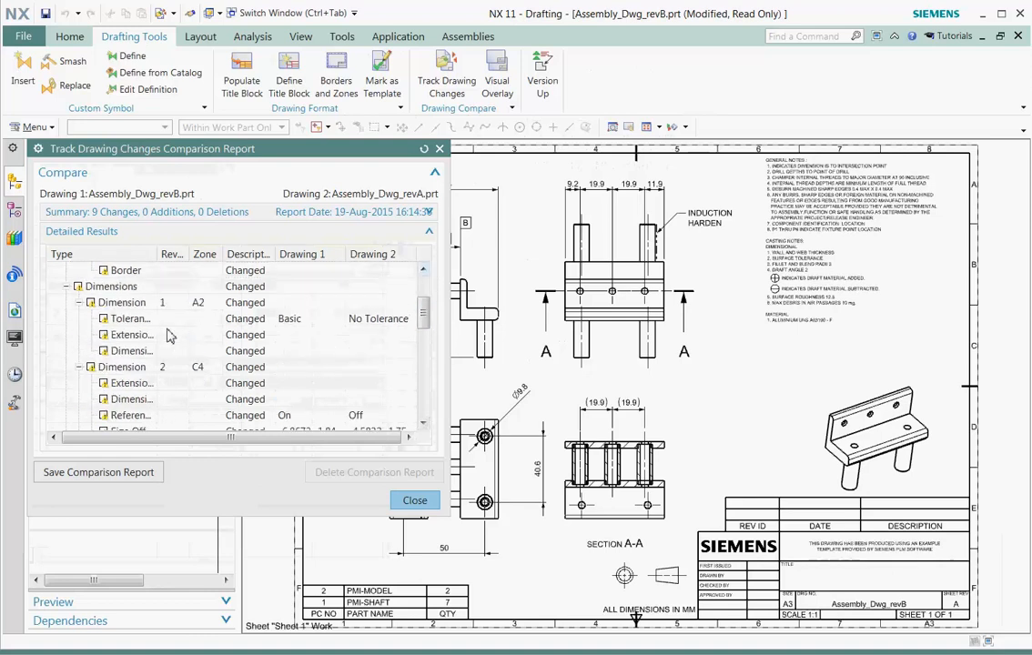
{"action": "left_click", "coordinate": [141, 306]}
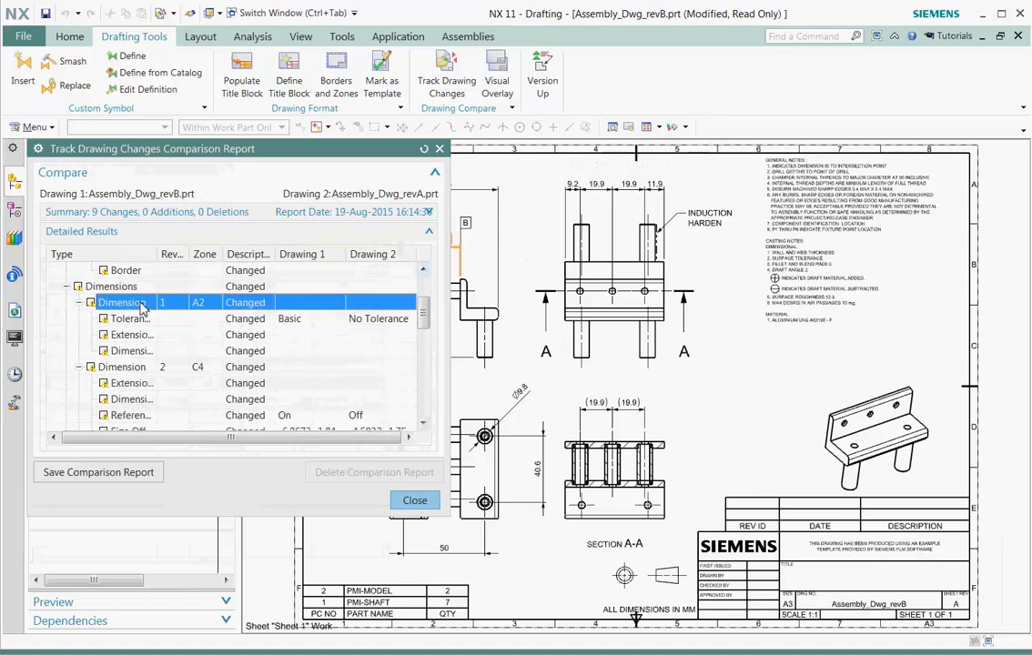
{"action": "right_click", "coordinate": [142, 306]}
{"action": "left_click", "coordinate": [172, 314]}
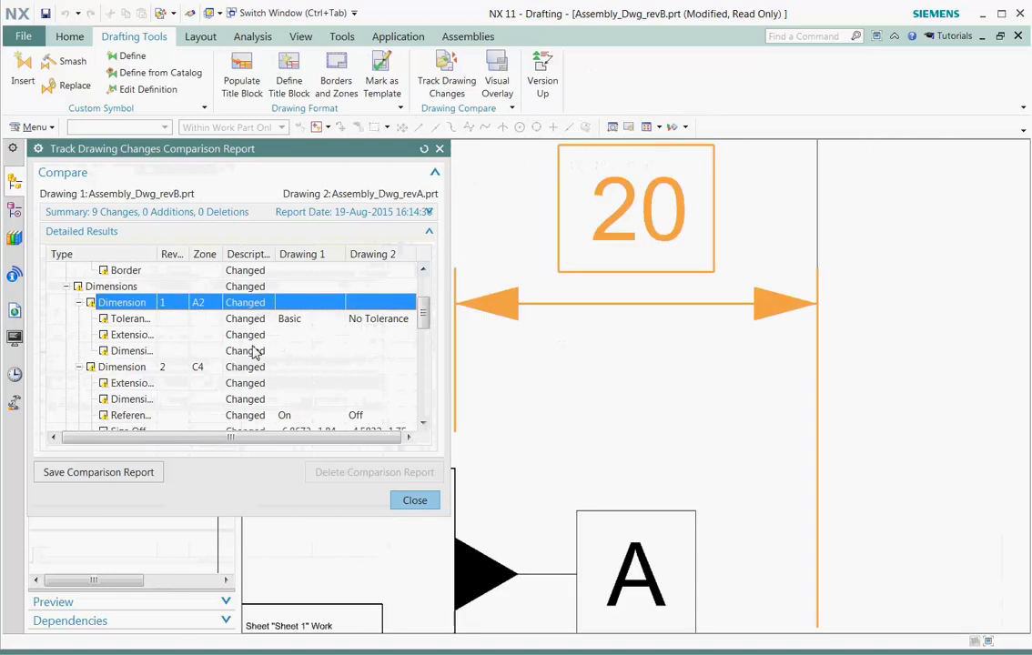
- Navigate to the changed note numbered 4 in zone A5 and inspect its leader on the drawing
{"action": "scroll", "coordinate": [208, 377], "scroll_direction": "down", "scroll_amount": 3}
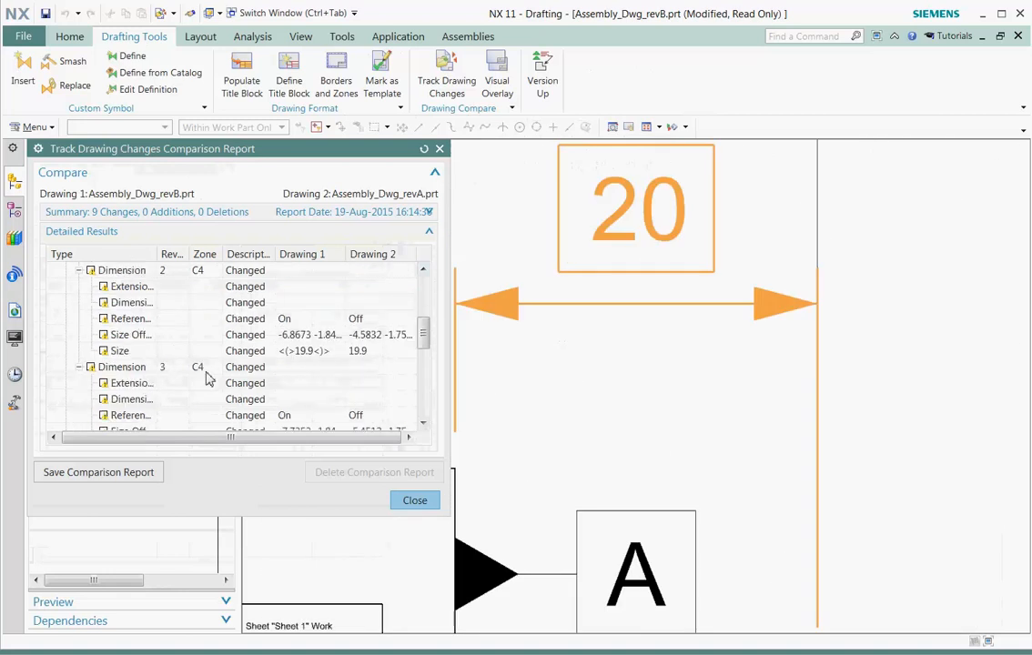
{"action": "left_click", "coordinate": [164, 354]}
{"action": "right_click", "coordinate": [173, 354]}
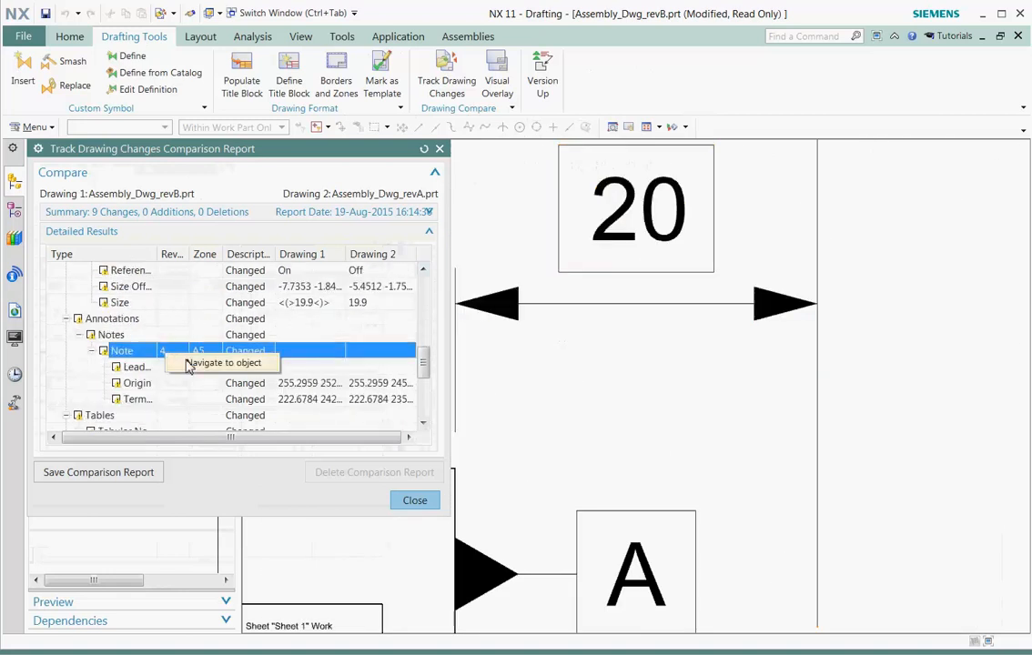
{"action": "left_click", "coordinate": [205, 363]}
{"action": "scroll", "coordinate": [482, 445], "scroll_direction": "down", "scroll_amount": 5}
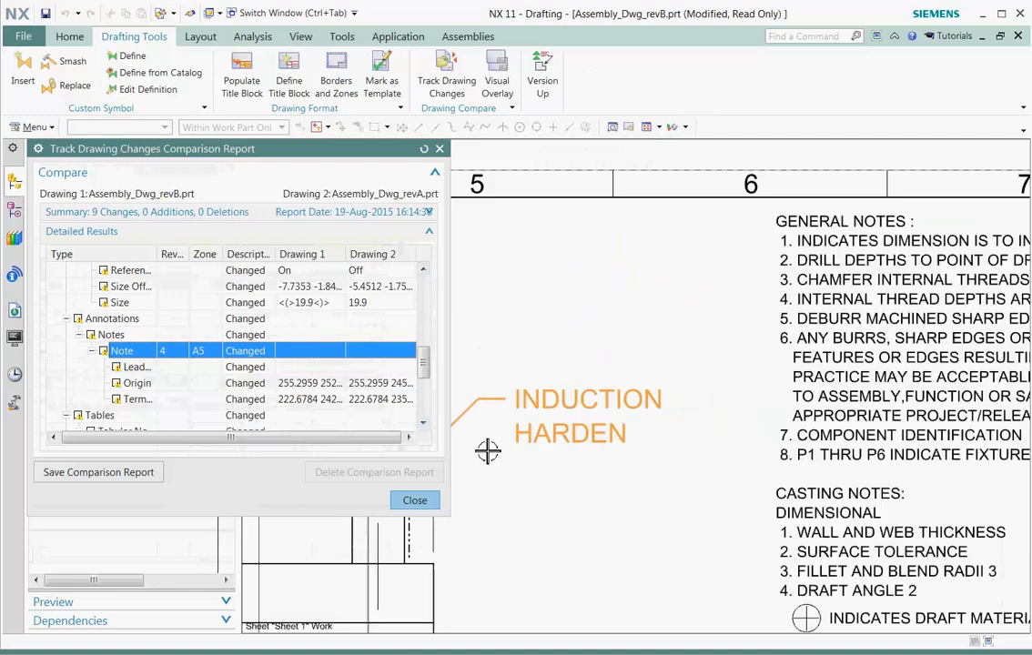
{"action": "middle_click_drag", "start_coordinate": [498, 486], "coordinate": [771, 377]}
- Navigate to the changed sketch line numbered 7 and inspect it beside the shaft
{"action": "left_click_drag", "start_coordinate": [424, 364], "coordinate": [422, 409]}
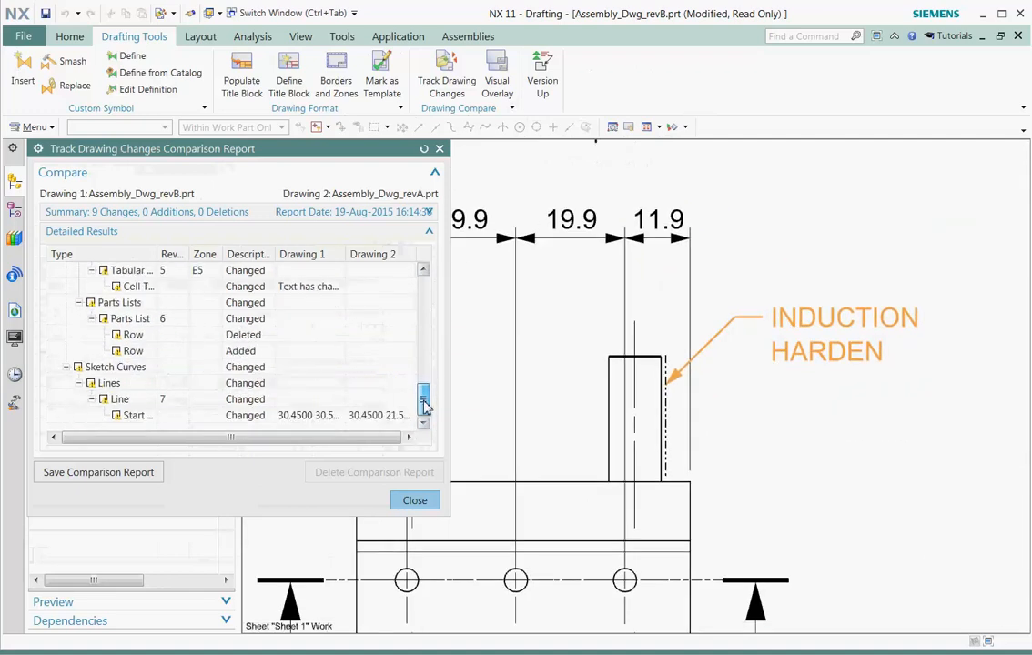
{"action": "left_click", "coordinate": [153, 402]}
{"action": "right_click", "coordinate": [150, 403]}
{"action": "left_click", "coordinate": [187, 409]}
{"action": "scroll", "coordinate": [489, 445], "scroll_direction": "down", "scroll_amount": 2}
{"action": "middle_click_drag", "start_coordinate": [587, 442], "coordinate": [726, 415]}
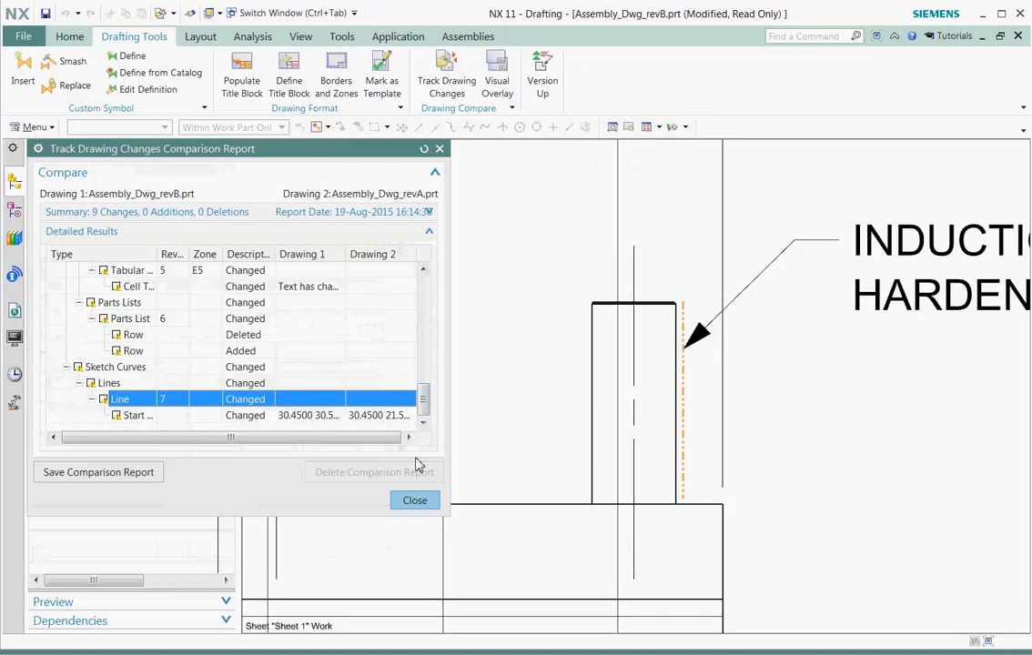
- Close the comparison report and save it
{"action": "right_click", "coordinate": [523, 406]}
{"action": "left_click", "coordinate": [549, 444]}
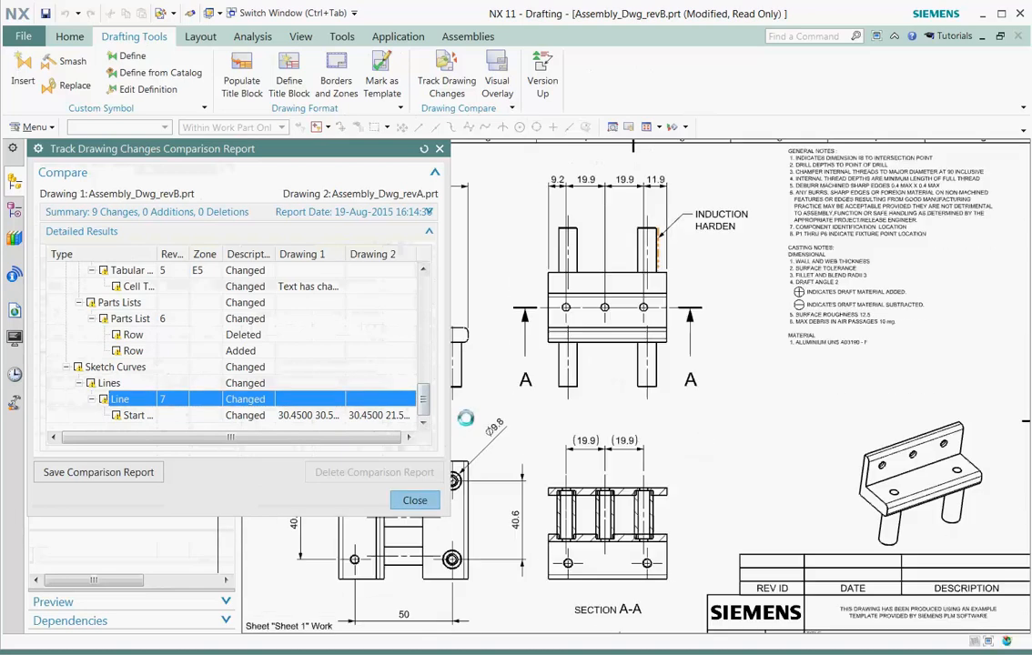
{"action": "left_click", "coordinate": [413, 502]}
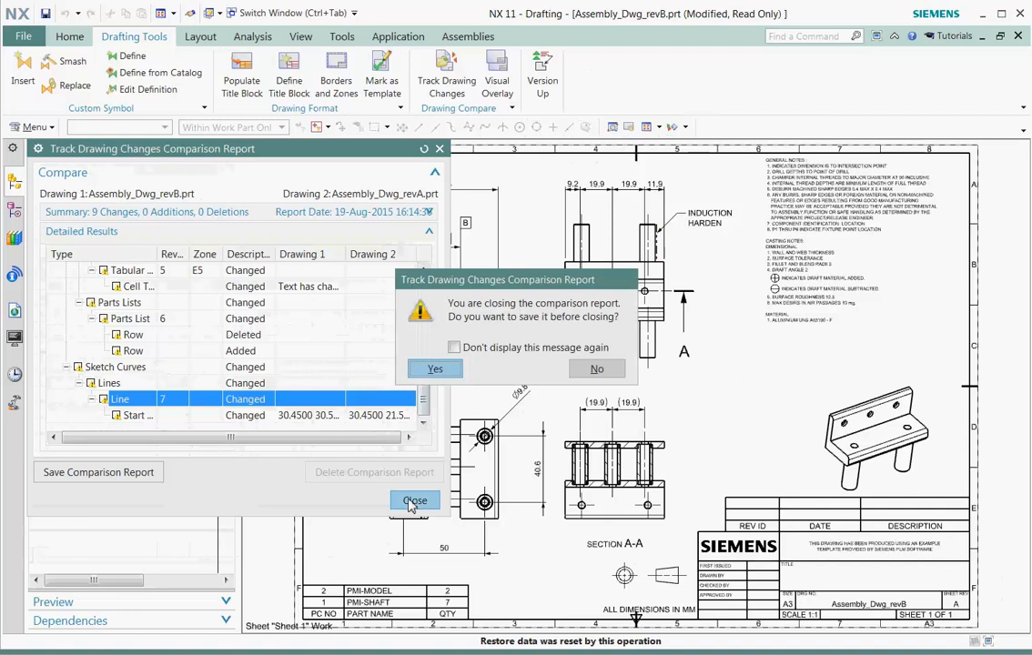
{"action": "left_click", "coordinate": [427, 370]}
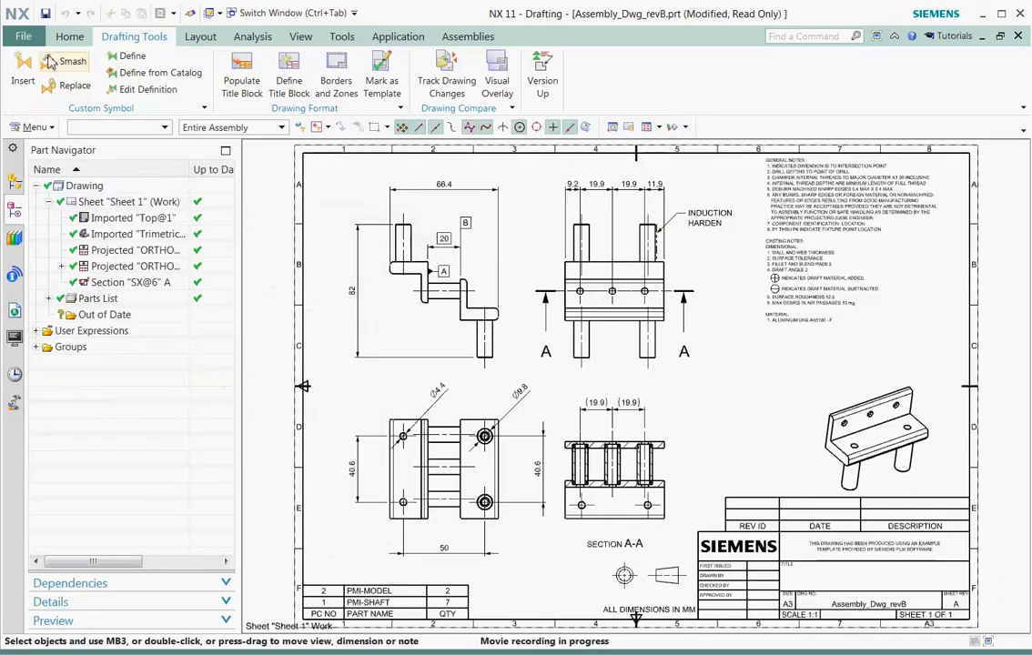
- Enable Display Change Symbol in the Track Drawing Changes general report settings of the drafting preferences
{"action": "left_click", "coordinate": [20, 37]}
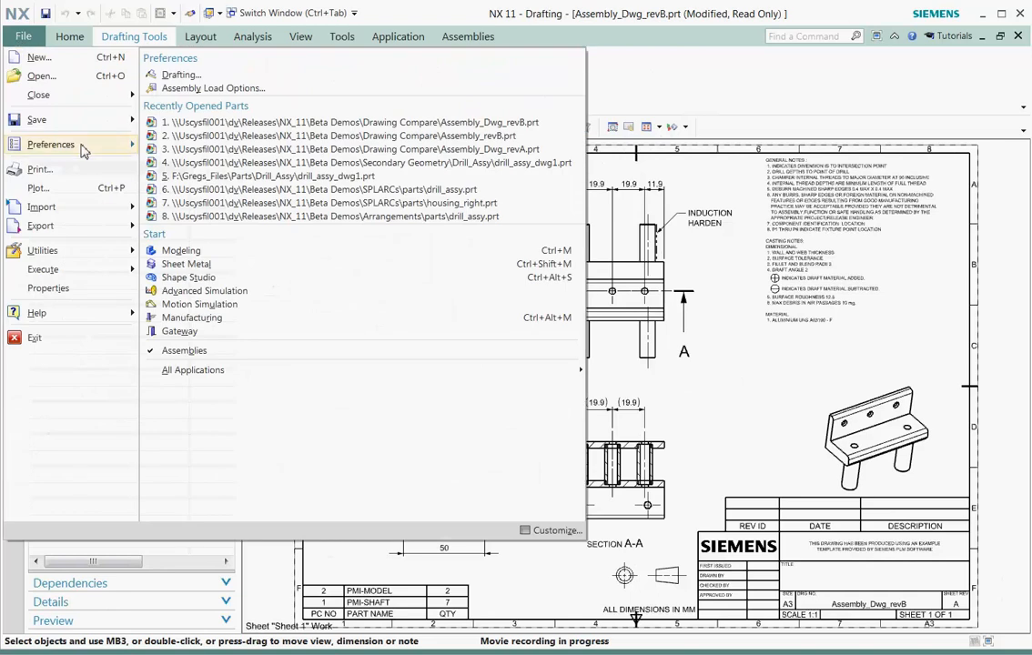
{"action": "mouse_move", "coordinate": [84, 146]}
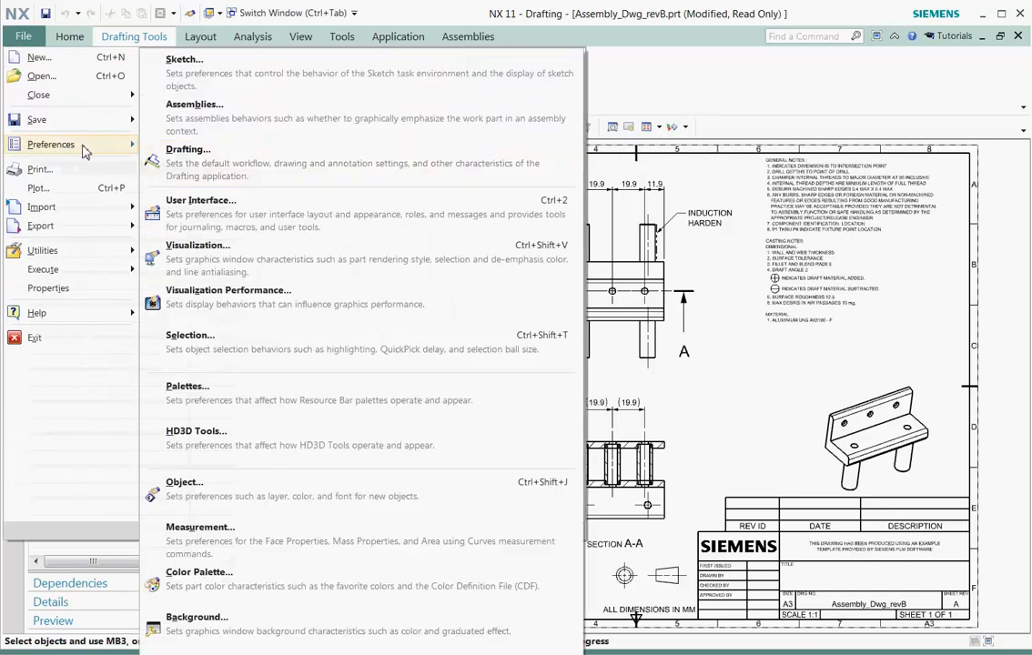
{"action": "left_click", "coordinate": [424, 156]}
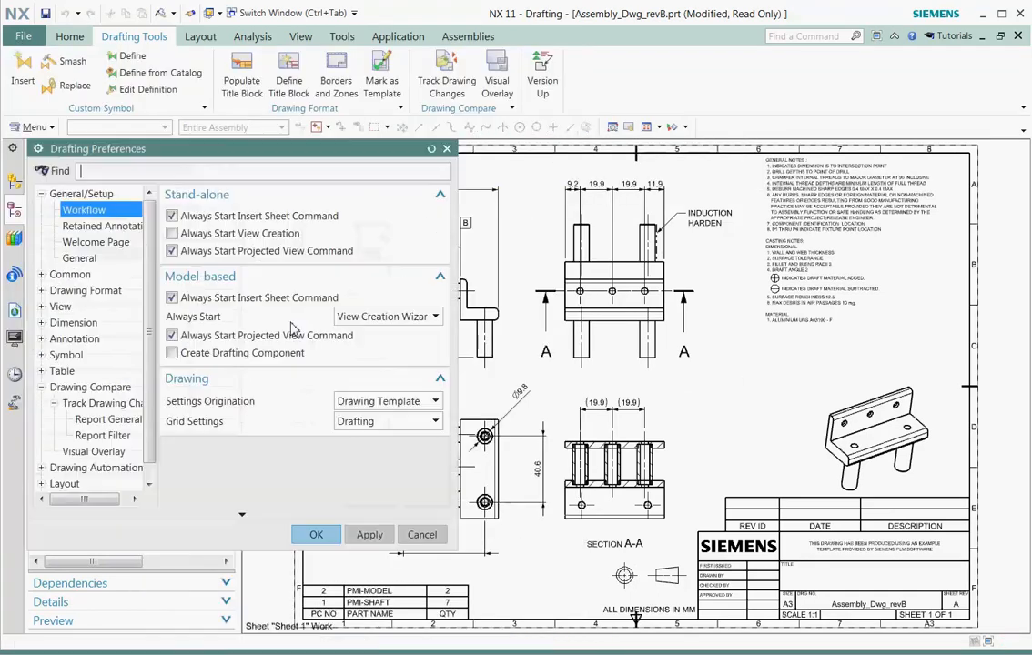
{"action": "left_click", "coordinate": [107, 420]}
{"action": "scroll", "coordinate": [448, 368], "scroll_direction": "down", "scroll_amount": 3}
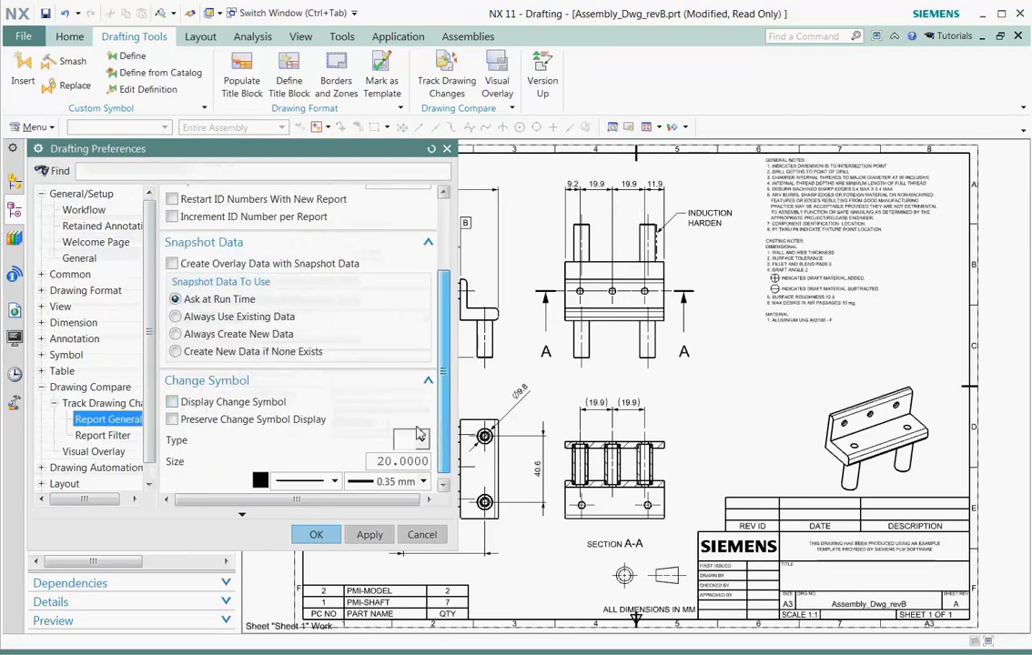
{"action": "left_click", "coordinate": [172, 401]}
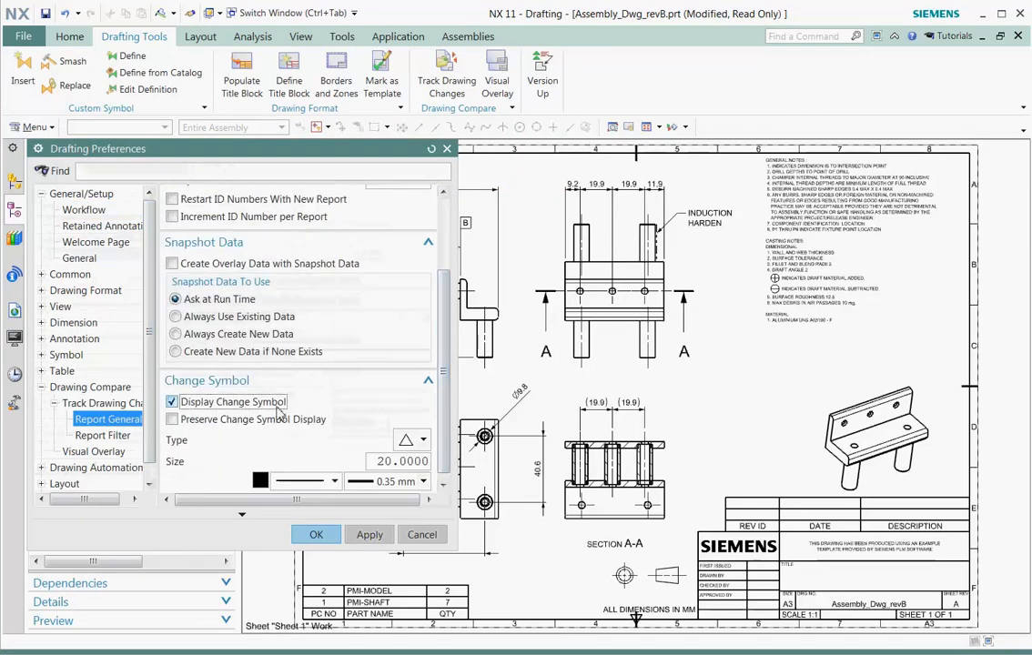
{"action": "left_click", "coordinate": [310, 534]}
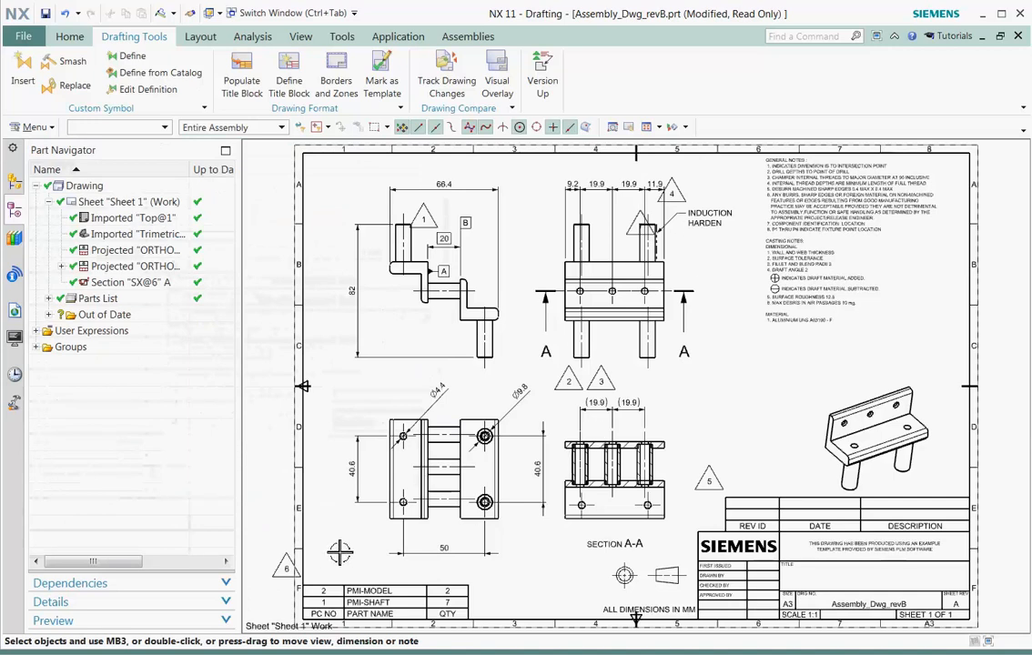
- Restart Track Drawing Changes against Active Drawing Snapshot Data and create new temporary snapshot data
{"action": "left_click", "coordinate": [466, 102]}
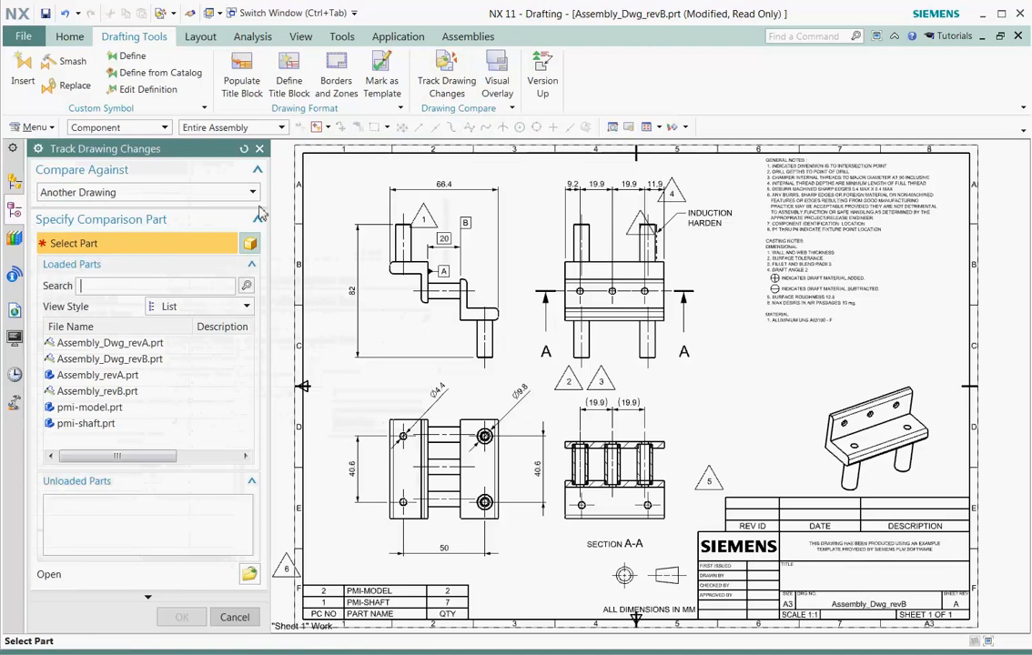
{"action": "left_click", "coordinate": [248, 192]}
{"action": "left_click", "coordinate": [203, 226]}
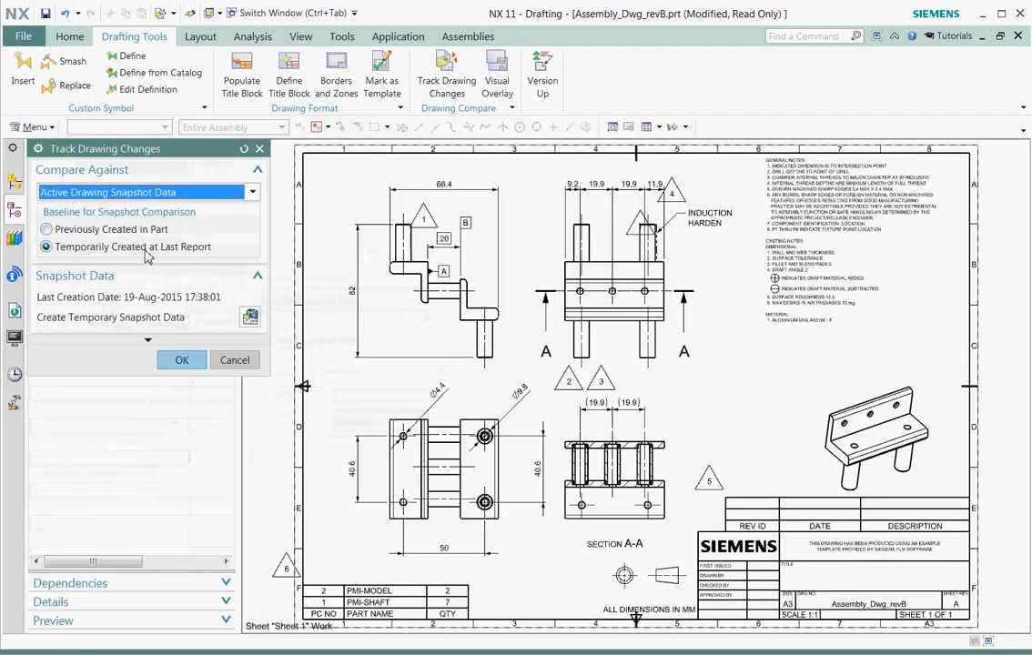
{"action": "left_click", "coordinate": [248, 318]}
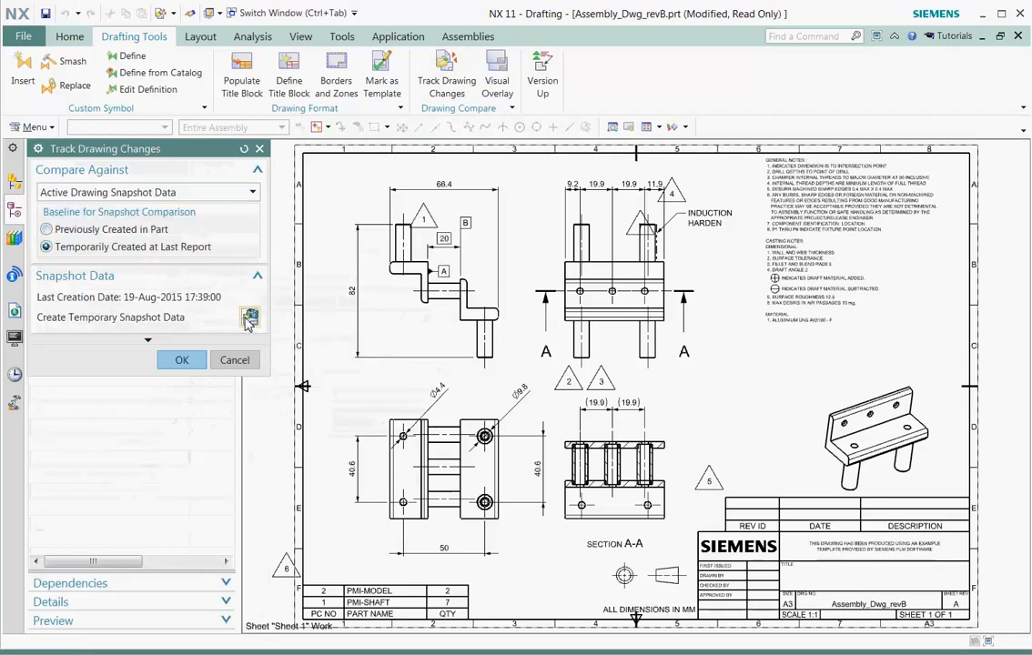
- Leave the snapshot setup, compare the drawing against Active Drawing Snapshot Data with Track Drawing Changes, and close the comparison report
{"action": "left_click", "coordinate": [213, 365]}
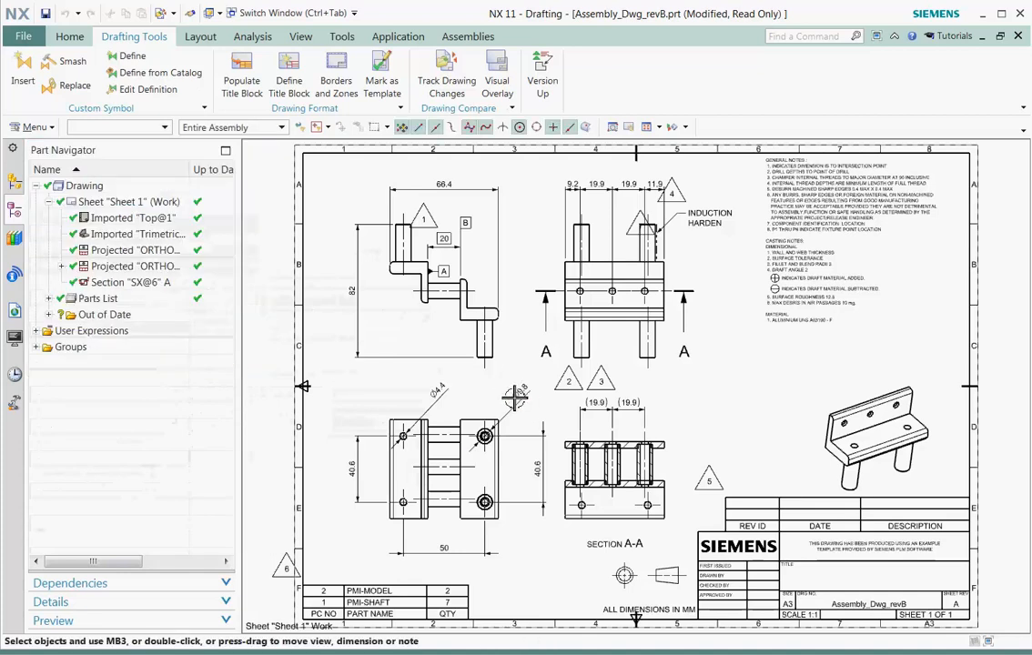
{"action": "left_click", "coordinate": [447, 80]}
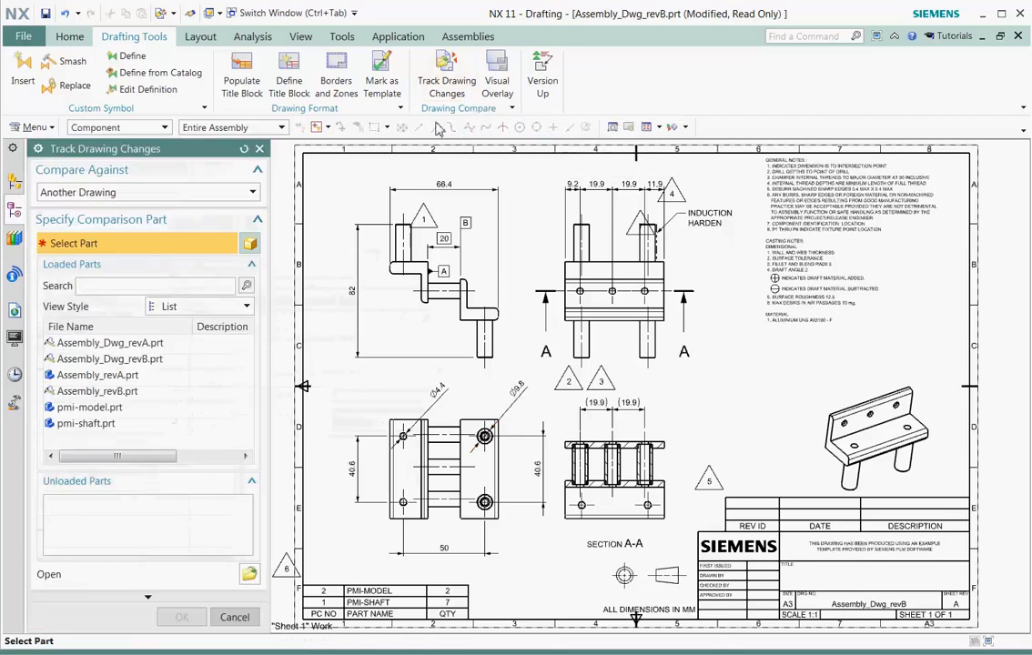
{"action": "left_click", "coordinate": [232, 192]}
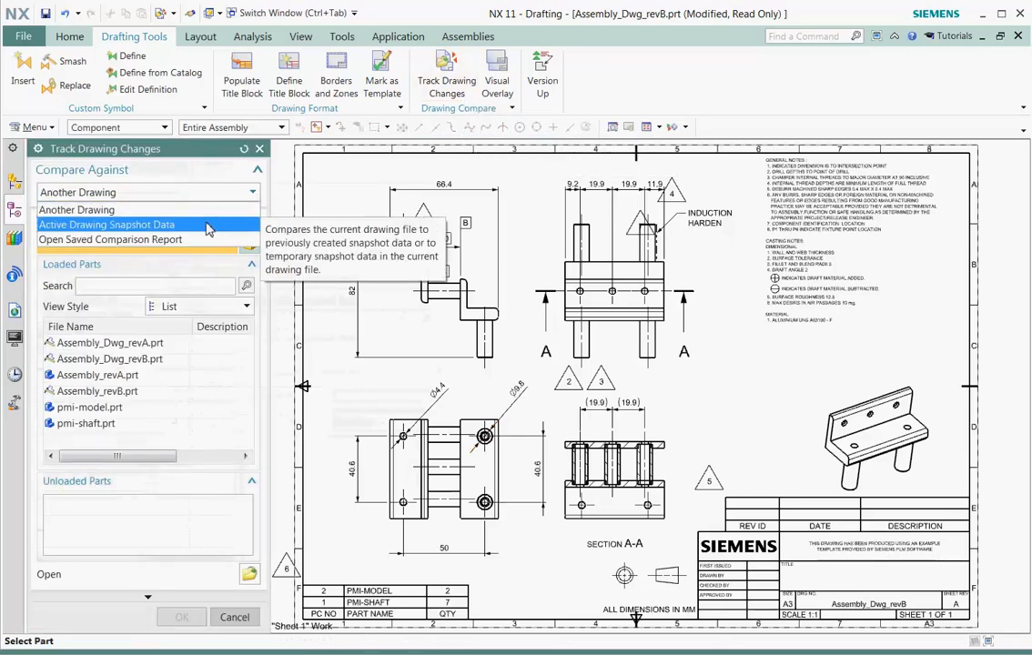
{"action": "left_click", "coordinate": [208, 227]}
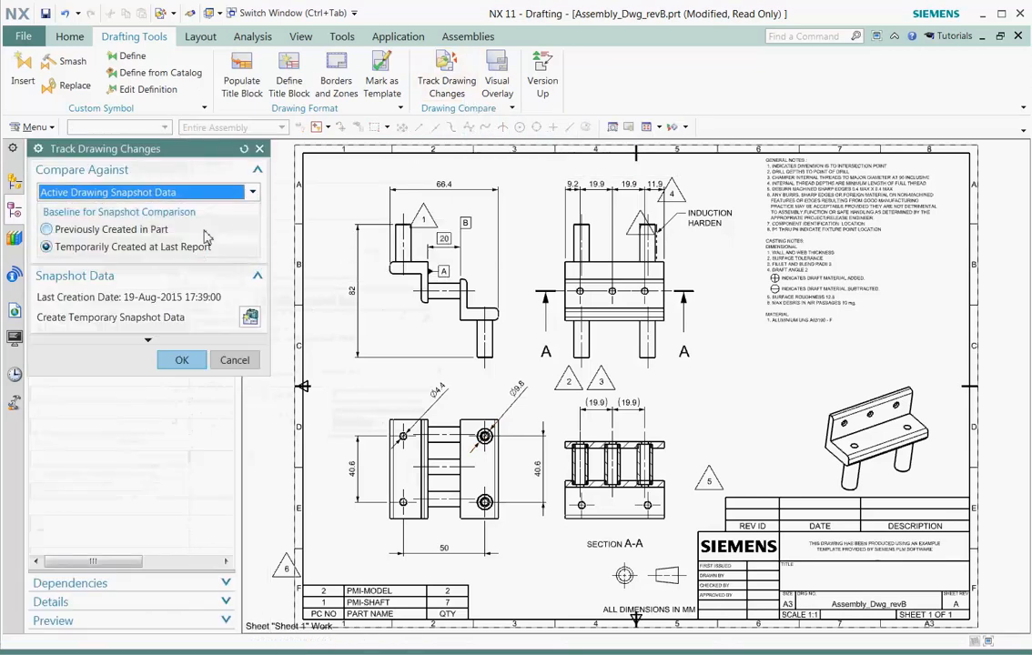
{"action": "left_click", "coordinate": [182, 361]}
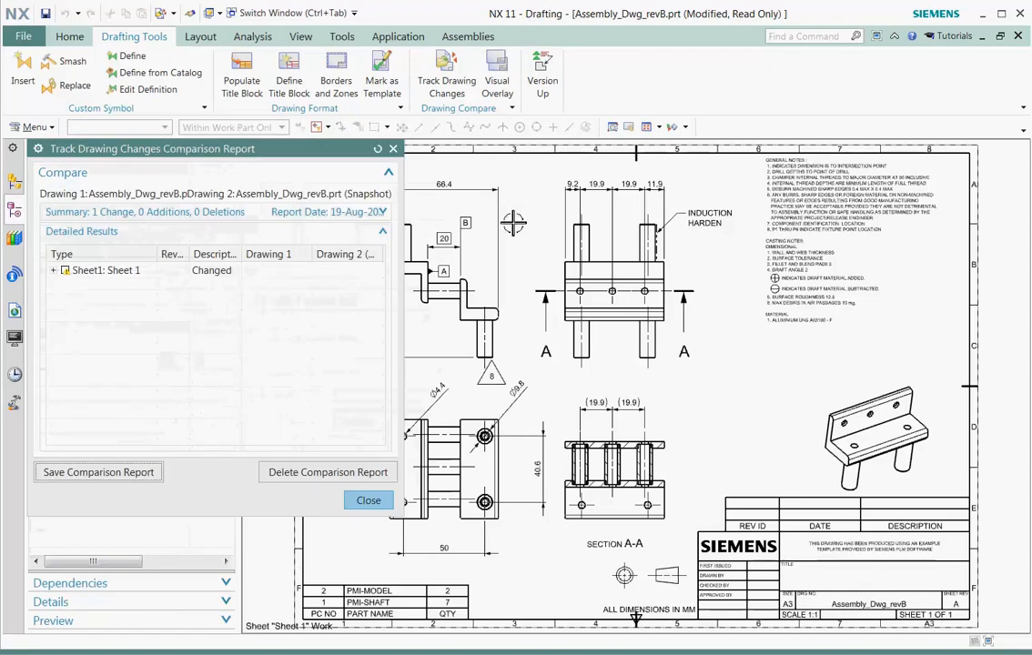
{"action": "left_click", "coordinate": [364, 502]}
{"action": "left_click", "coordinate": [598, 368]}
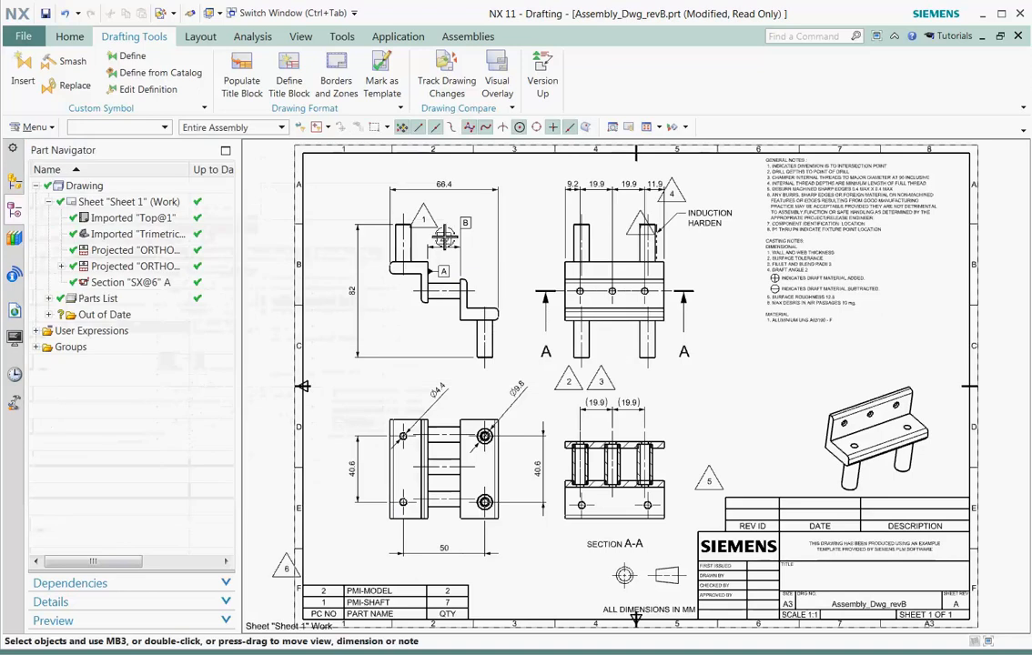
- Turn on Preserve Change Symbol Display for all seven change symbols on the sheet and check the setting on symbols 2 and 3
{"action": "left_click", "coordinate": [423, 217]}
{"action": "left_click", "coordinate": [671, 192]}
{"action": "left_click", "coordinate": [642, 225]}
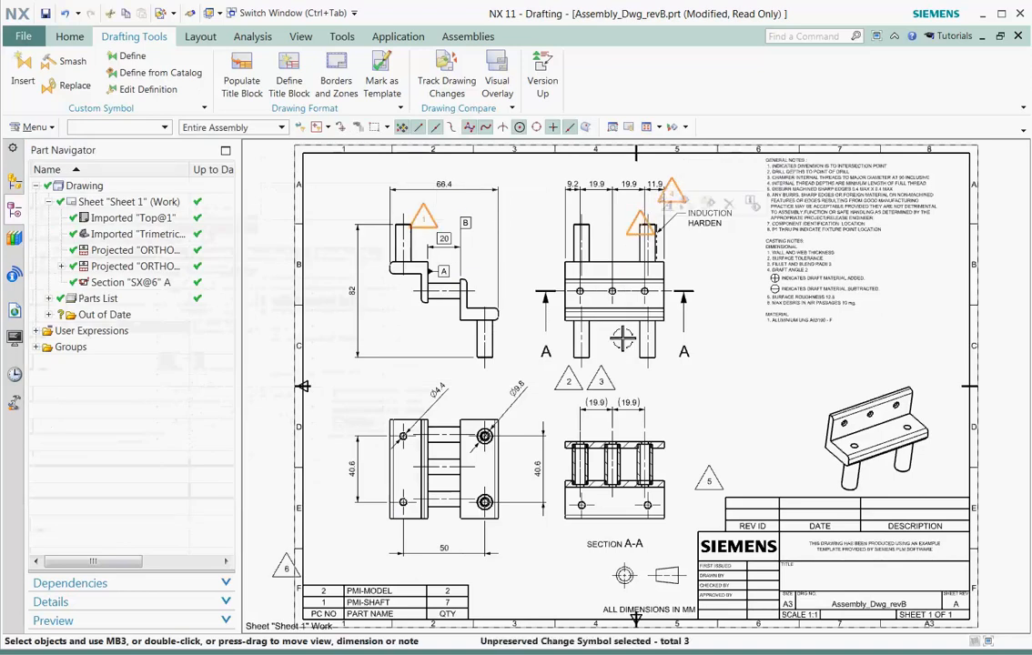
{"action": "left_click", "coordinate": [601, 382]}
{"action": "left_click", "coordinate": [569, 381]}
{"action": "left_click", "coordinate": [709, 480]}
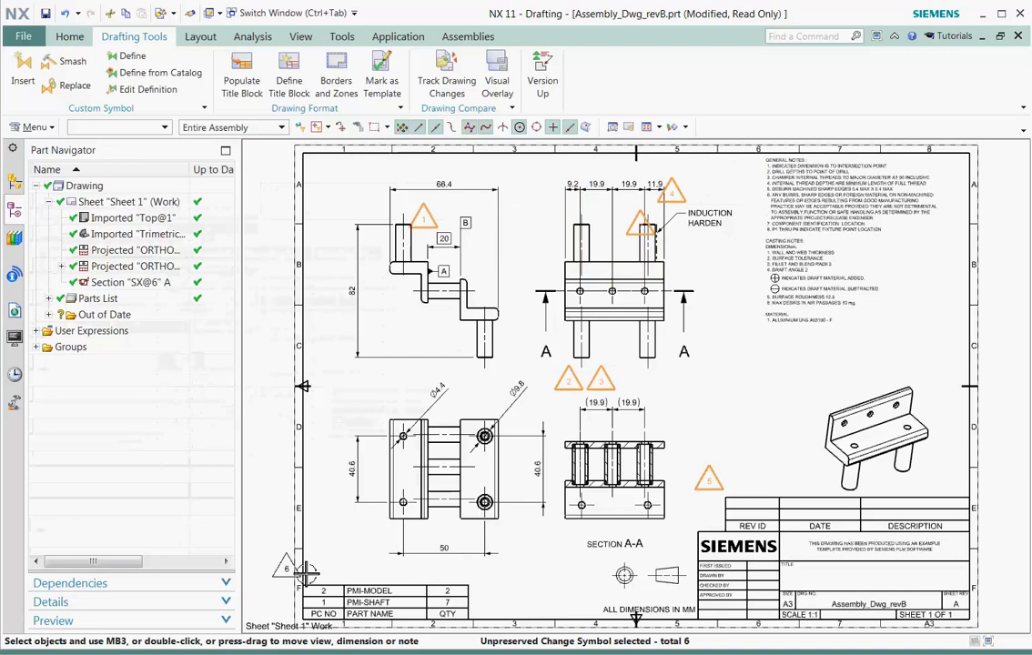
{"action": "right_click", "coordinate": [285, 566]}
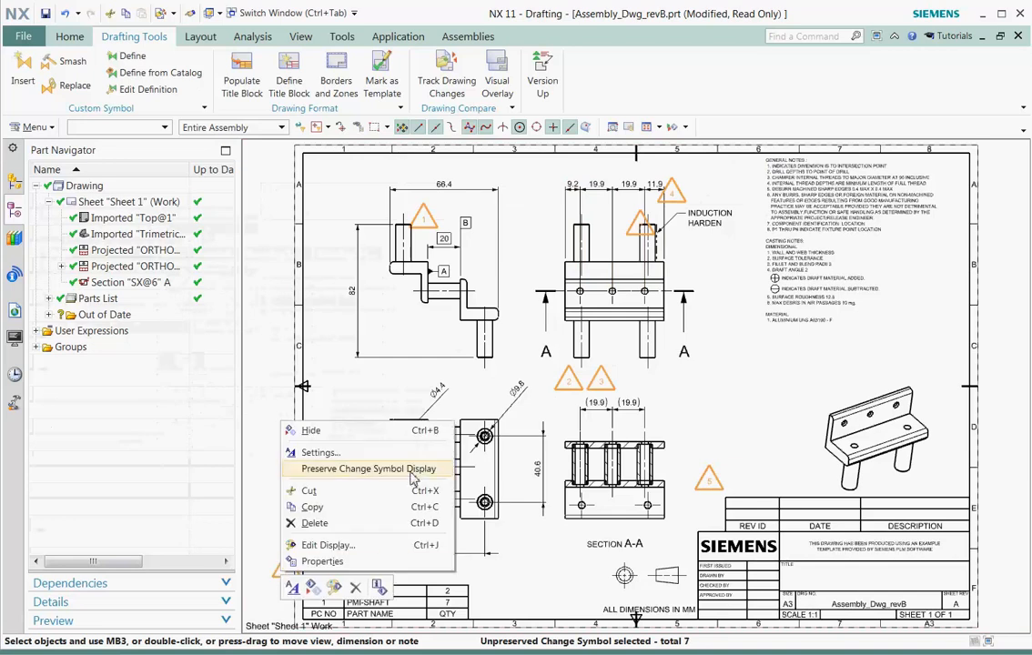
{"action": "left_click", "coordinate": [360, 470]}
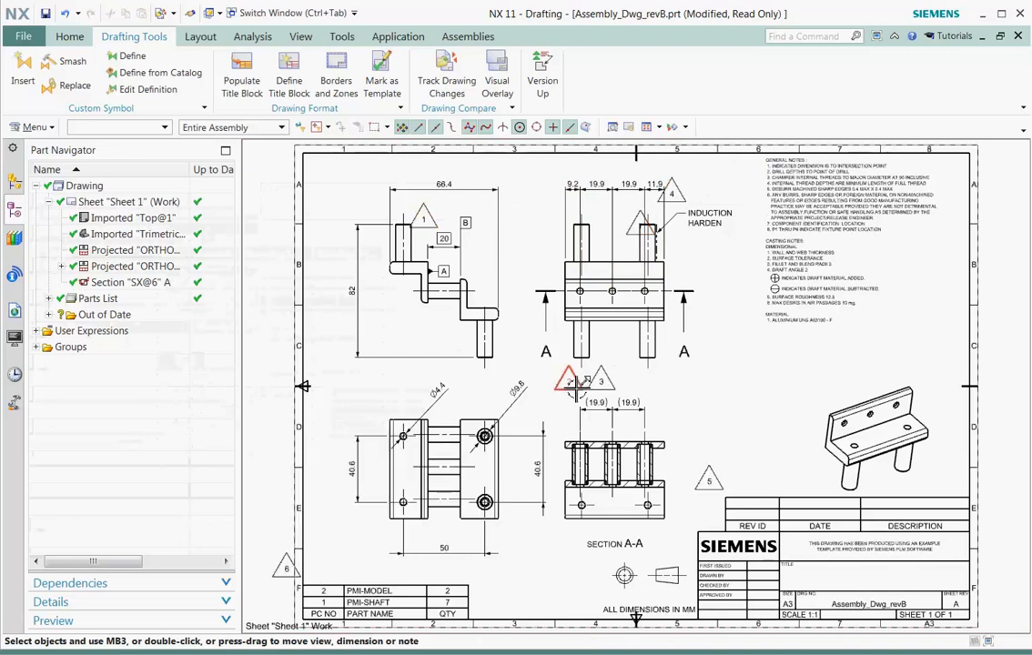
{"action": "right_click", "coordinate": [602, 382]}
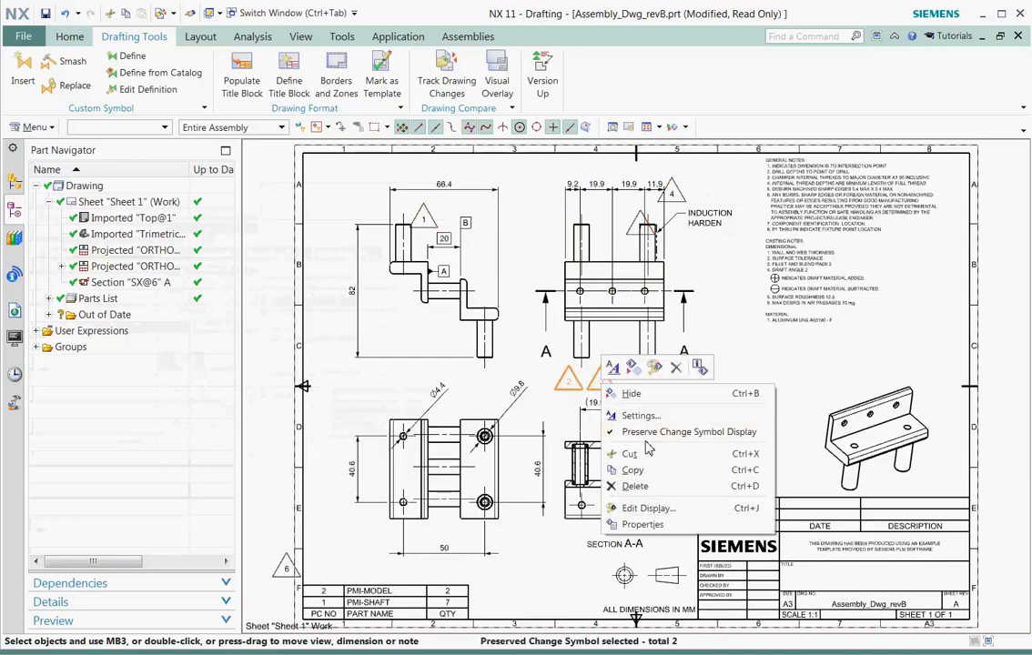
{"action": "left_click", "coordinate": [652, 433]}
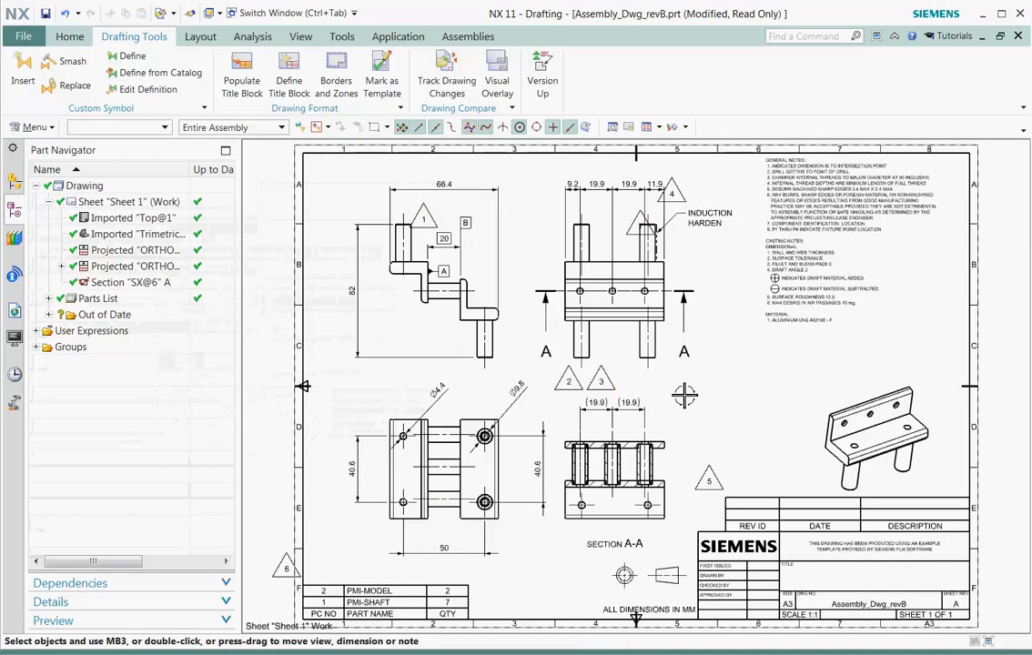
- Run Track Drawing Changes against the temporary Active Drawing Snapshot Data and expand all detailed results in the report
{"action": "left_click", "coordinate": [446, 75]}
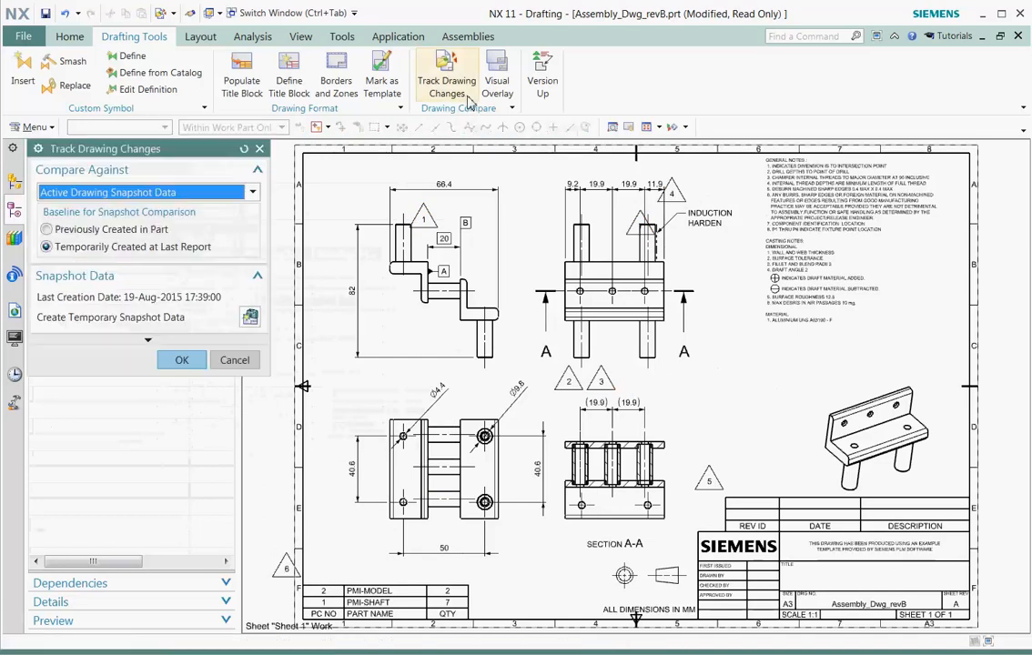
{"action": "left_click", "coordinate": [182, 361]}
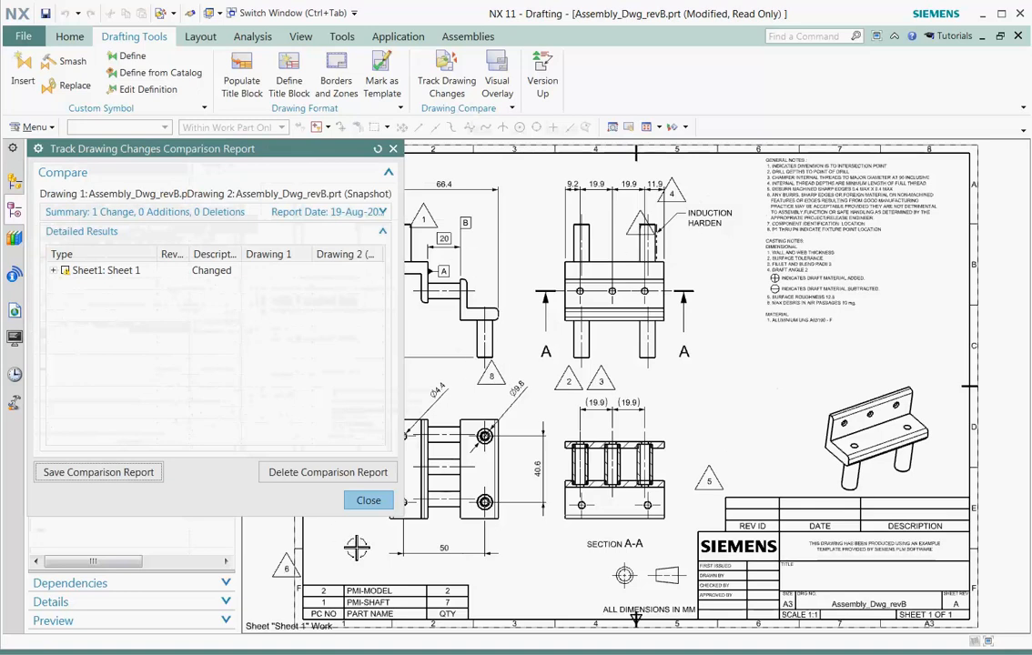
{"action": "right_click", "coordinate": [101, 307]}
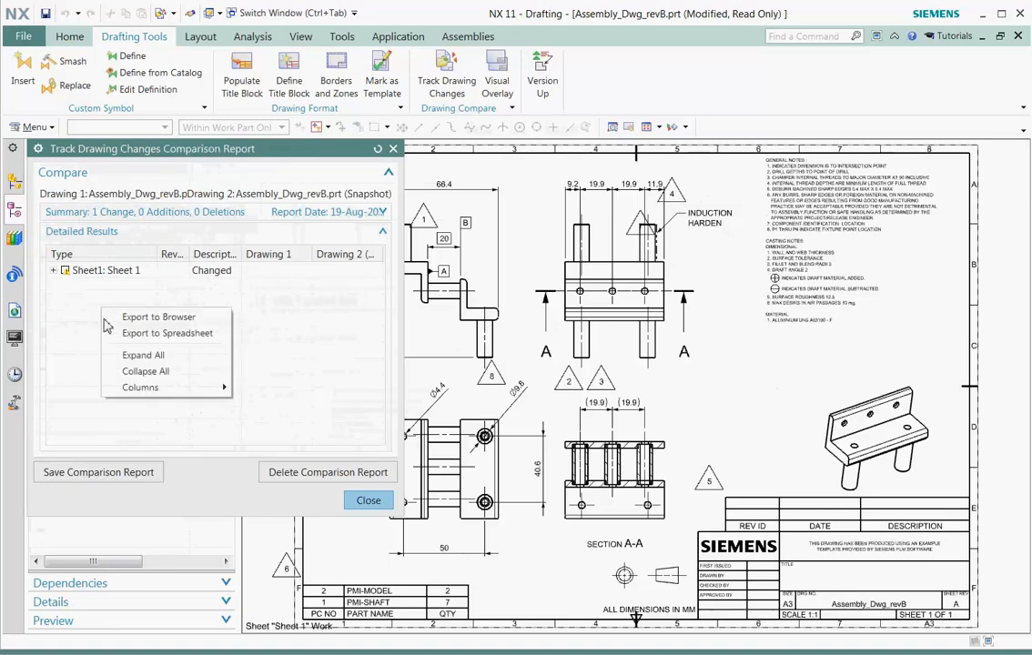
{"action": "left_click", "coordinate": [128, 356]}
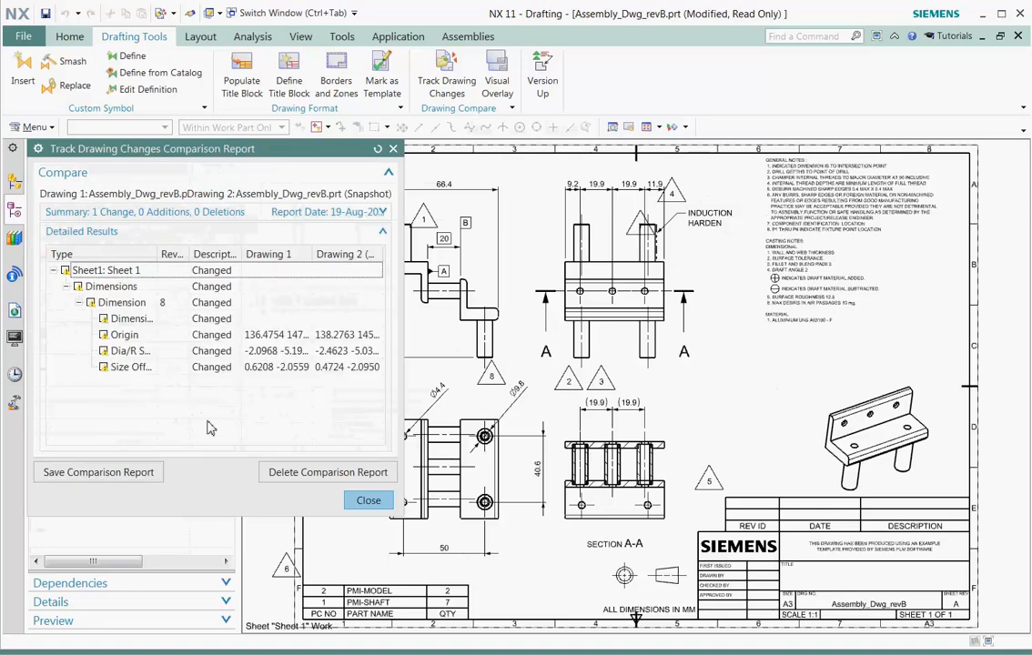
- Close the comparison report and return to the drawing sheet
{"action": "left_click", "coordinate": [369, 500]}
{"action": "left_click", "coordinate": [383, 335]}
{"action": "left_click", "coordinate": [319, 337]}
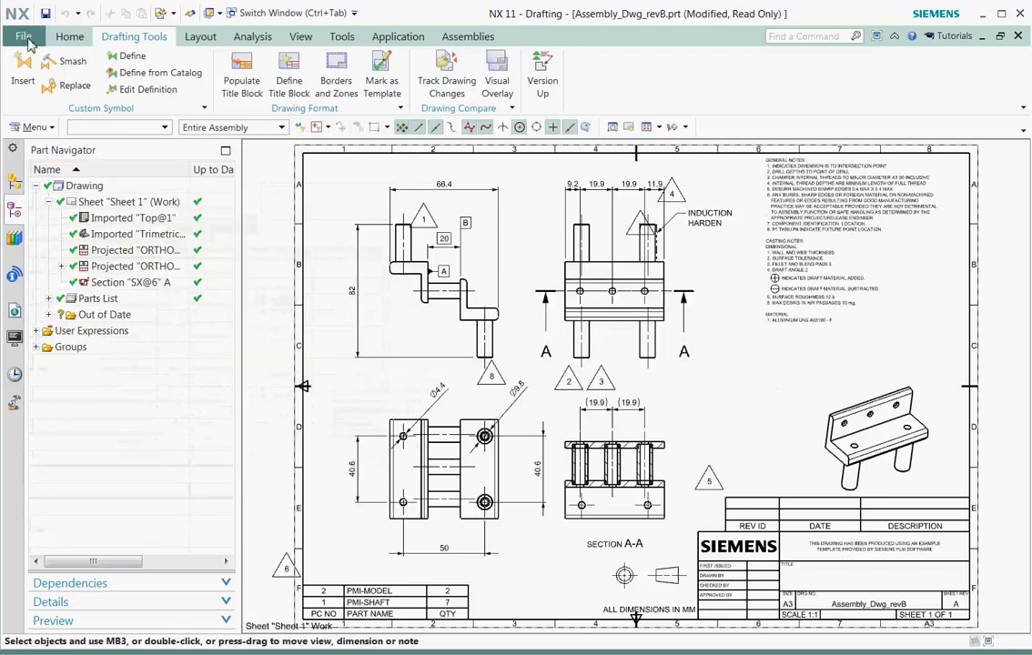
- Enable Preserve Change Symbol Display in the Track Drawing Changes general report settings of the drafting preferences
{"action": "left_click", "coordinate": [24, 38]}
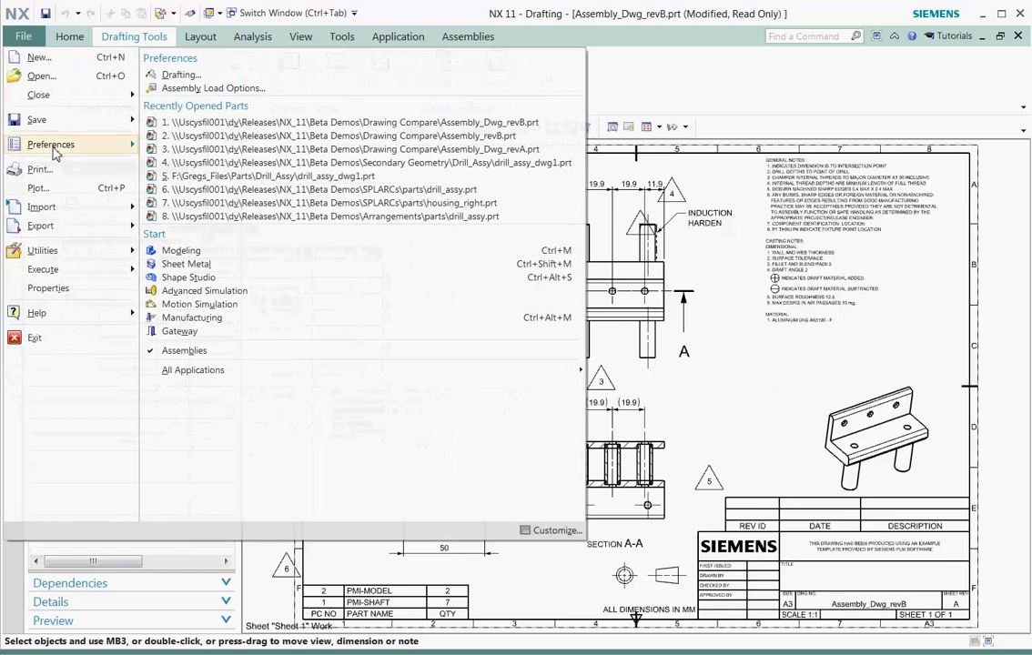
{"action": "mouse_move", "coordinate": [56, 153]}
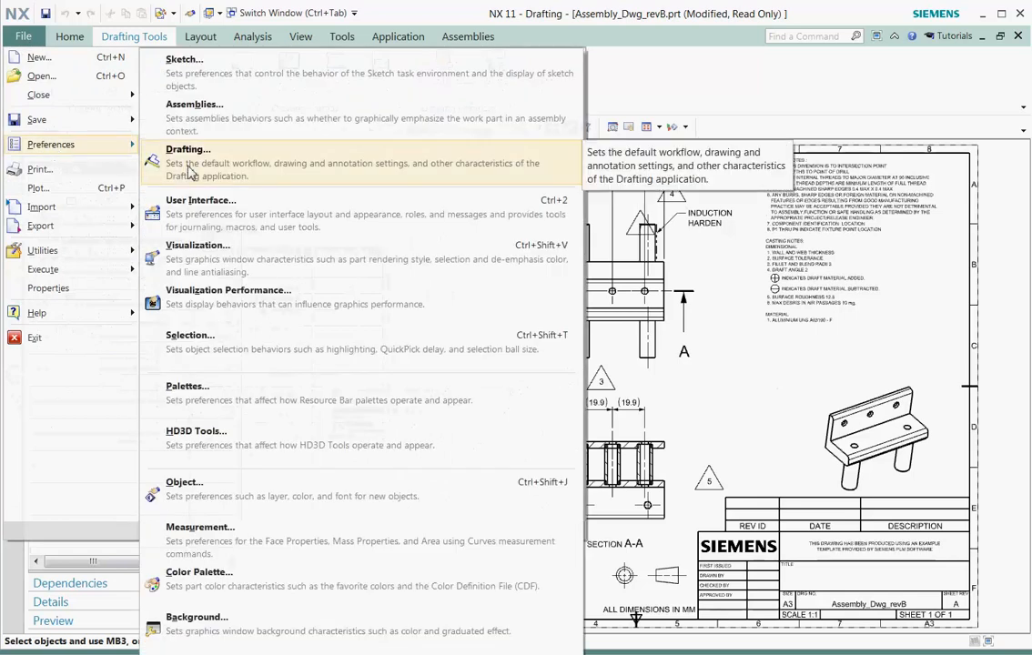
{"action": "left_click", "coordinate": [169, 152]}
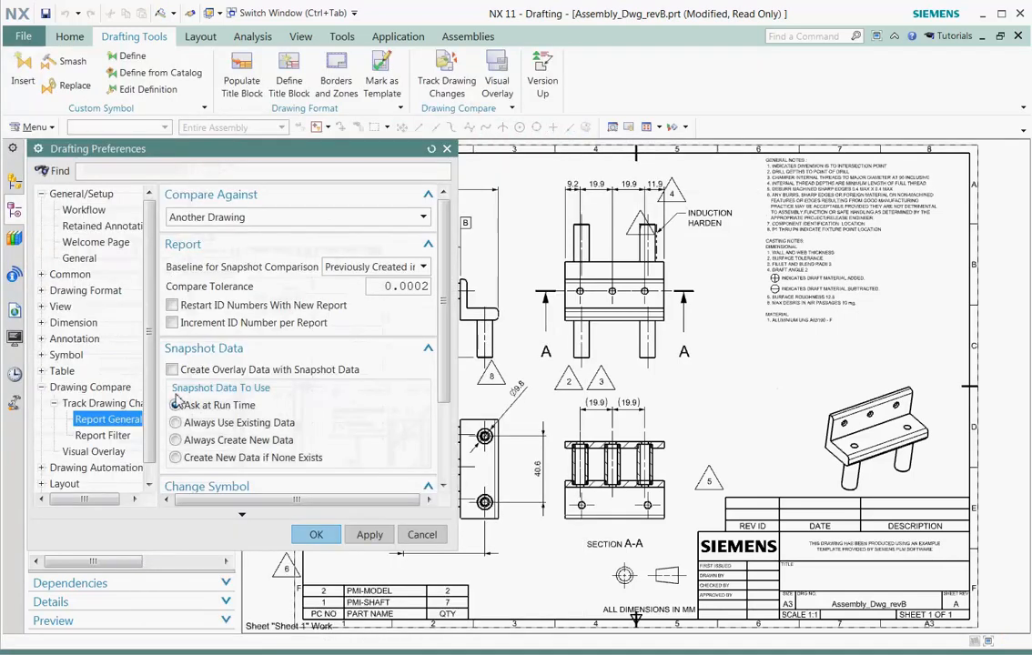
{"action": "scroll", "coordinate": [337, 364], "scroll_direction": "down", "scroll_amount": 3}
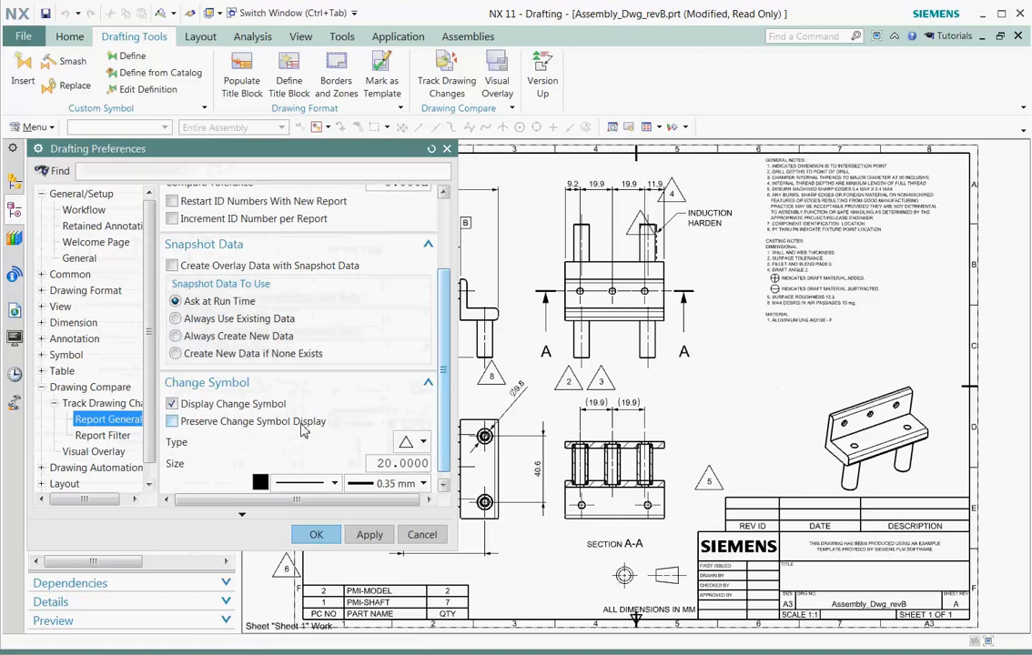
{"action": "left_click", "coordinate": [176, 423]}
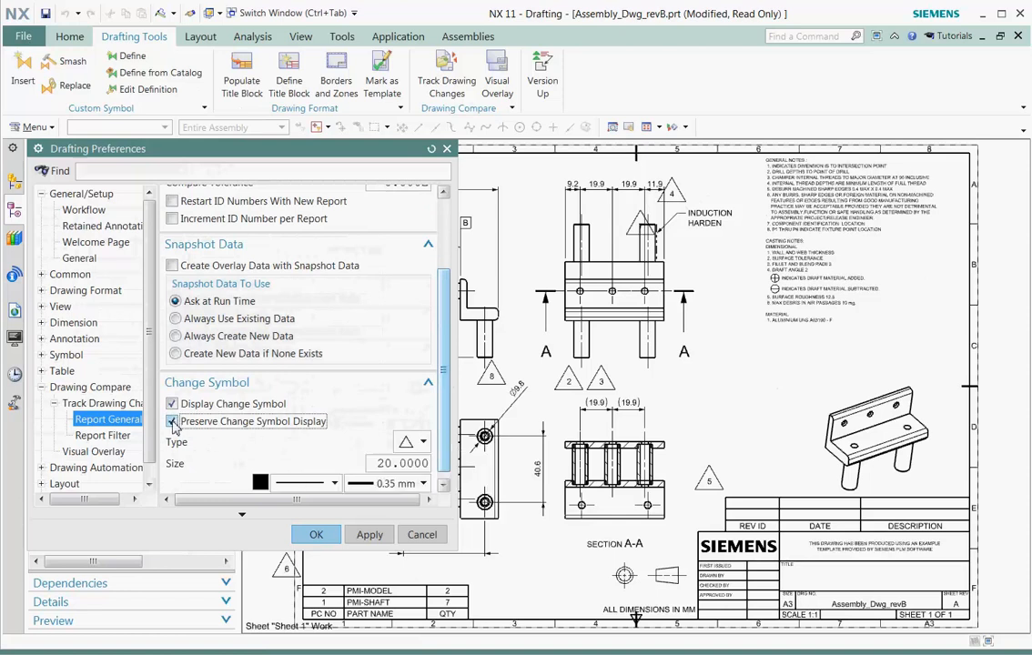
{"action": "left_click", "coordinate": [312, 536]}
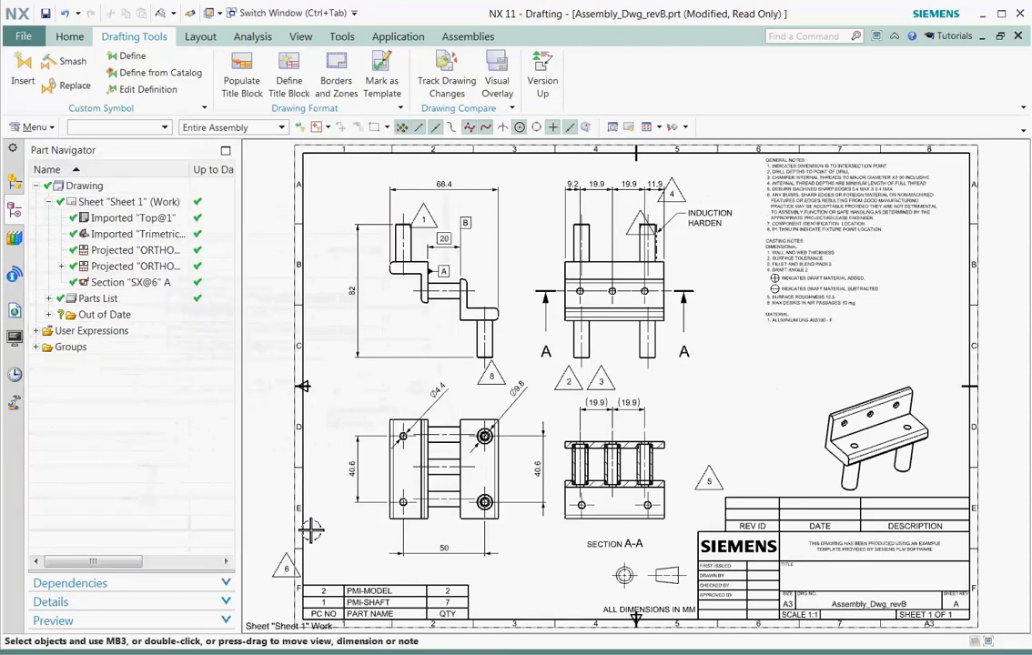
- Turn on Preserve Change Symbol Display for change symbol 8 and check its setting
{"action": "right_click", "coordinate": [490, 377]}
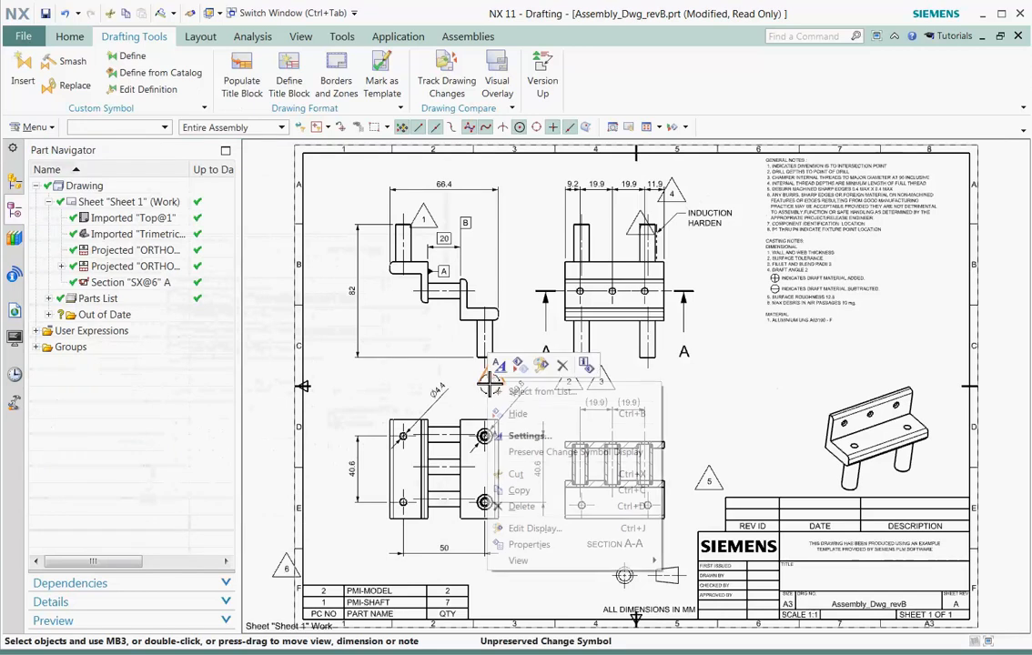
{"action": "left_click", "coordinate": [512, 452]}
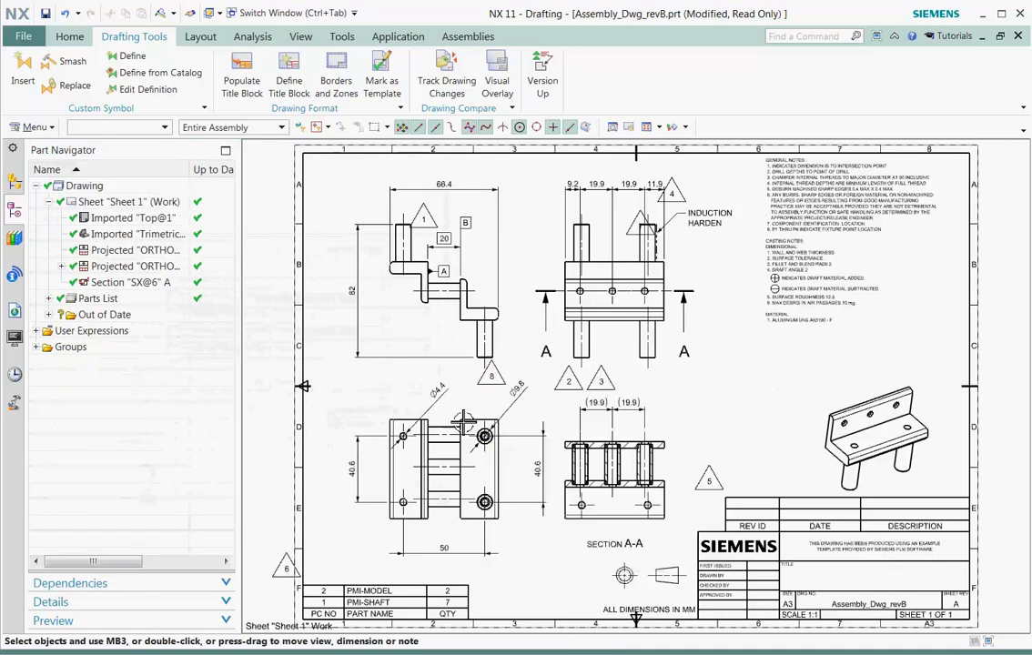
{"action": "right_click", "coordinate": [489, 376]}
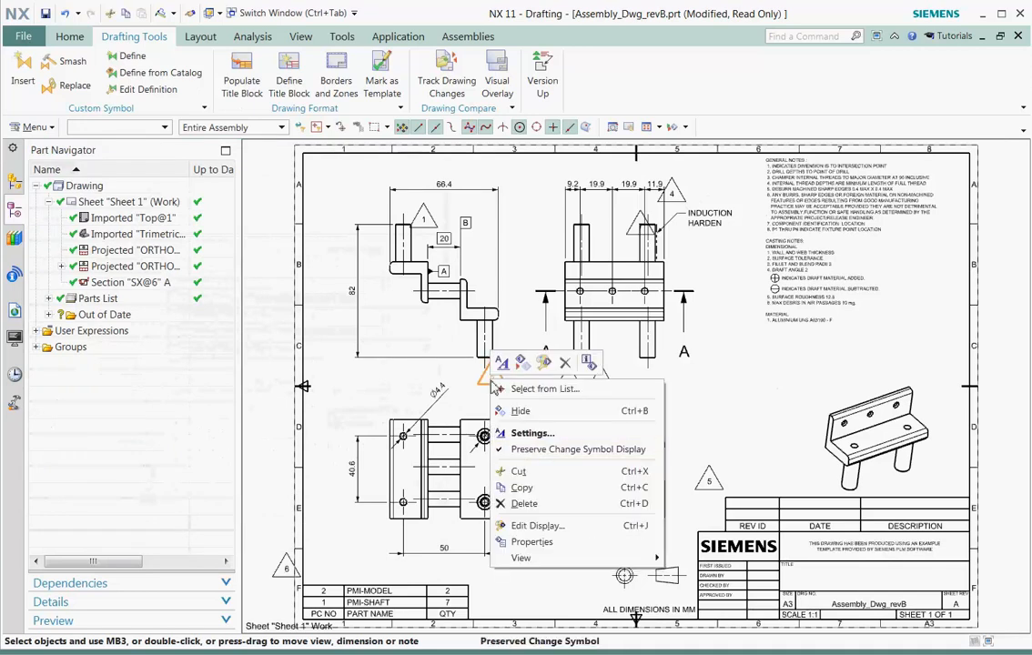
{"action": "left_click", "coordinate": [518, 452]}
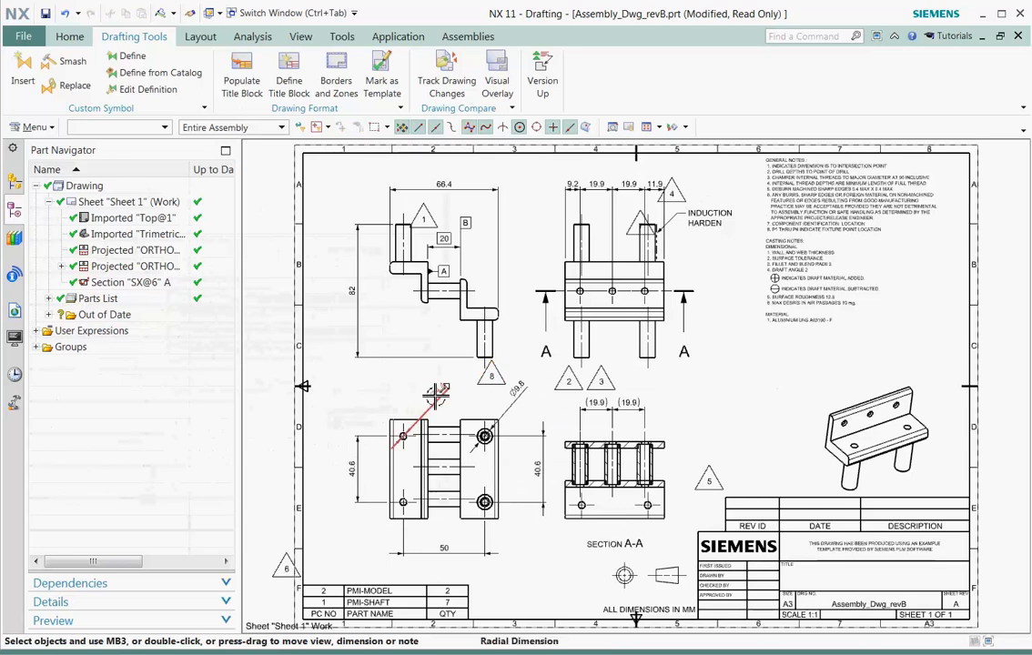
- Edit the Ø4.4 diameter dimension so that its text is oriented horizontally
{"action": "right_click", "coordinate": [437, 393]}
{"action": "left_click", "coordinate": [463, 459]}
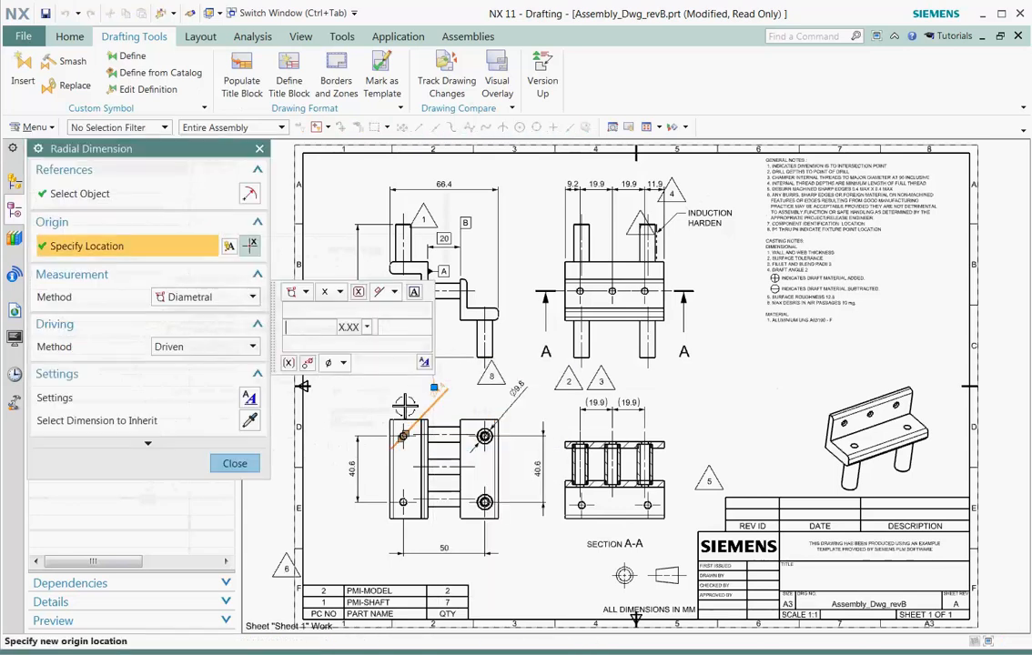
{"action": "left_click", "coordinate": [393, 292]}
{"action": "left_click", "coordinate": [386, 311]}
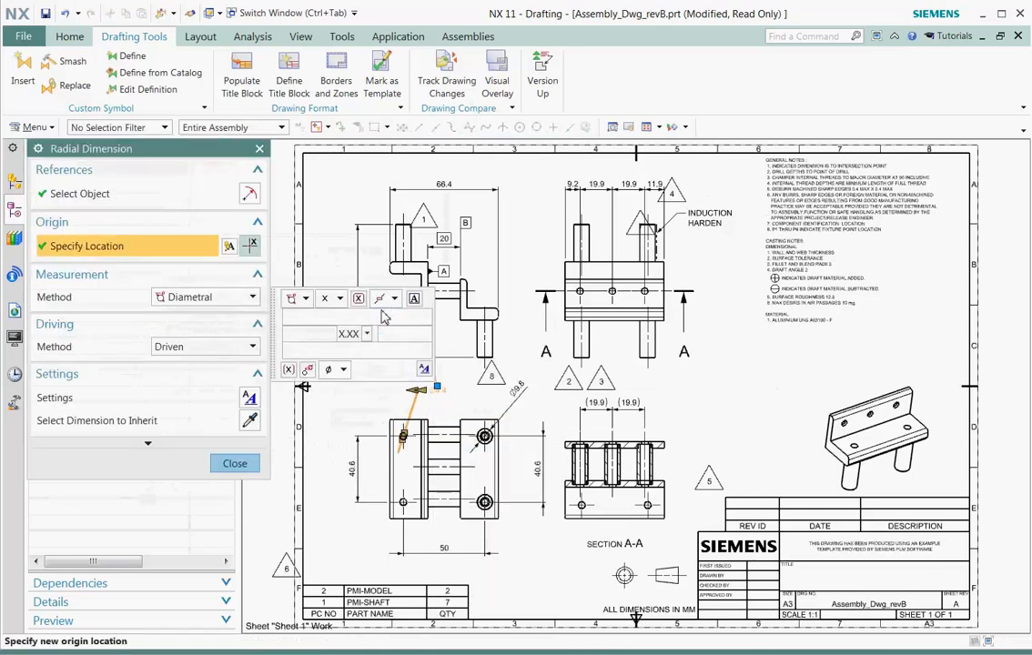
{"action": "middle_click", "coordinate": [384, 316]}
- Edit the vertical 40.6 dimension beside the Ø4.4 holes so that its text is horizontal within the dimension line
{"action": "right_click", "coordinate": [353, 469]}
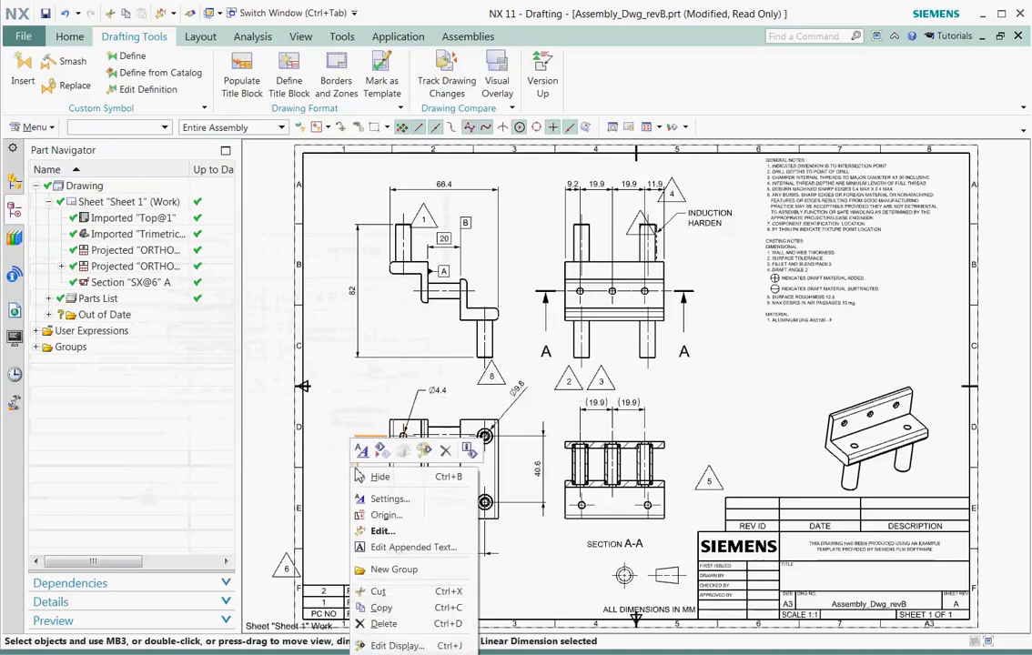
{"action": "left_click", "coordinate": [346, 529]}
{"action": "left_click", "coordinate": [387, 525]}
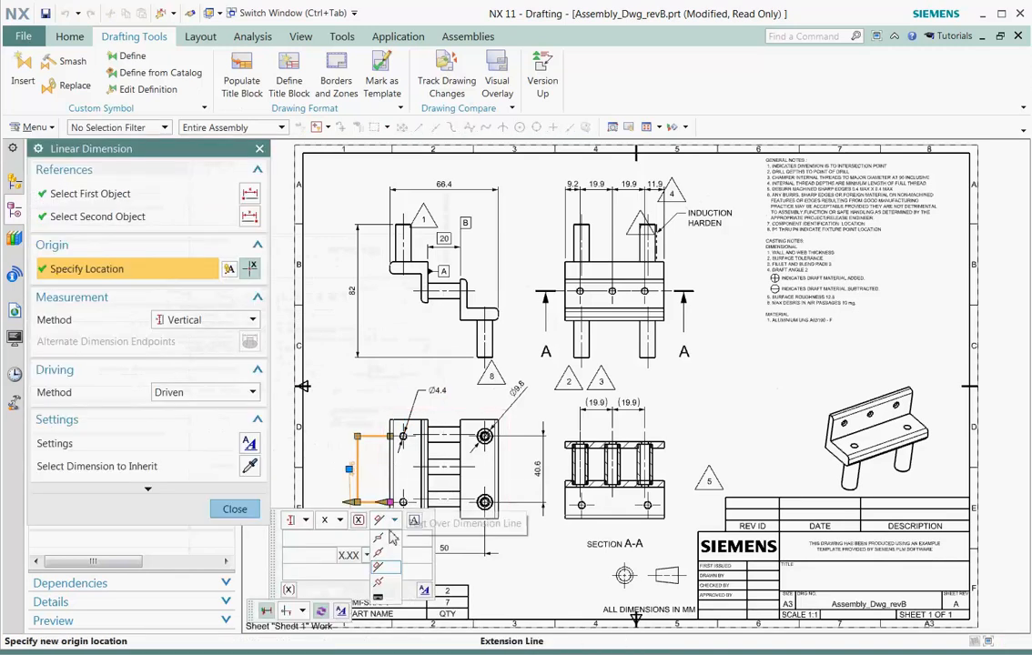
{"action": "left_click", "coordinate": [368, 569]}
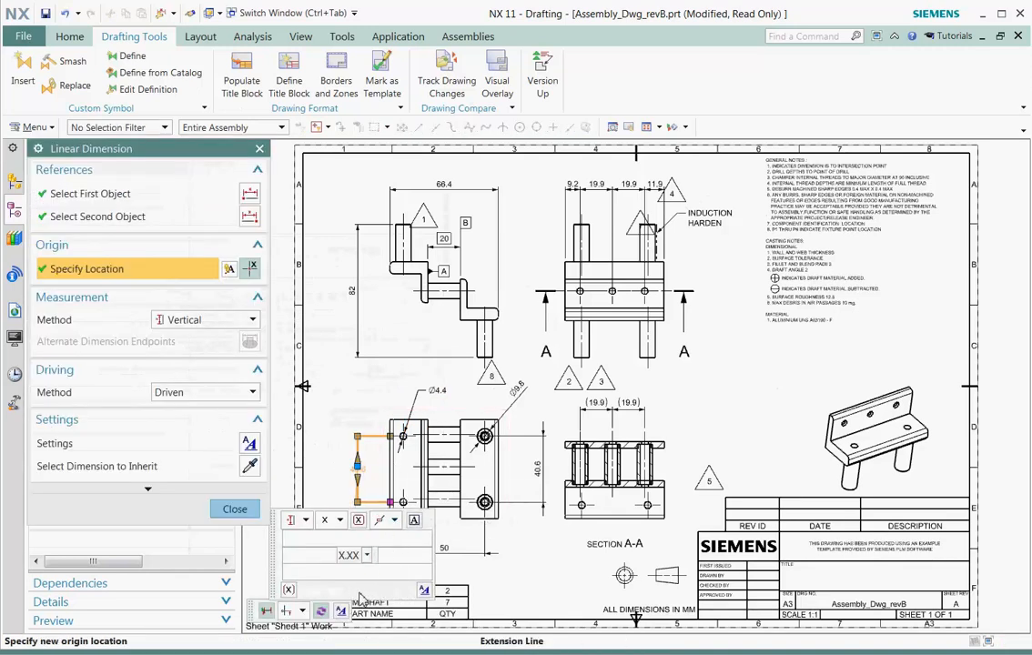
{"action": "left_click", "coordinate": [239, 507]}
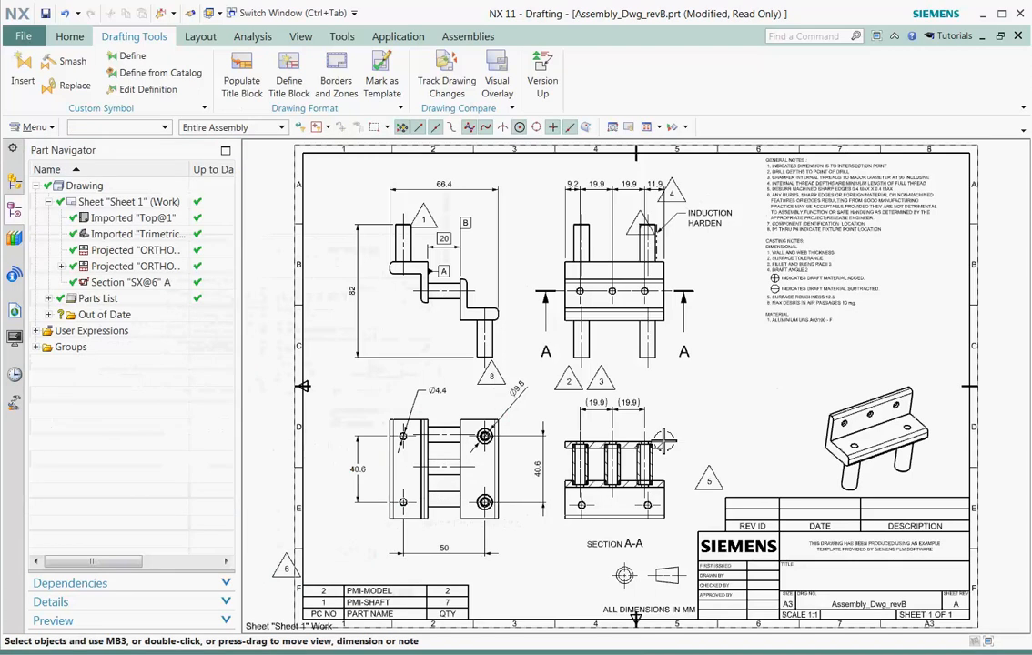
- Generate a new Track Drawing Changes report comparing the edited dimensions with the snapshot data temporarily created at the last report
{"action": "left_click", "coordinate": [446, 80]}
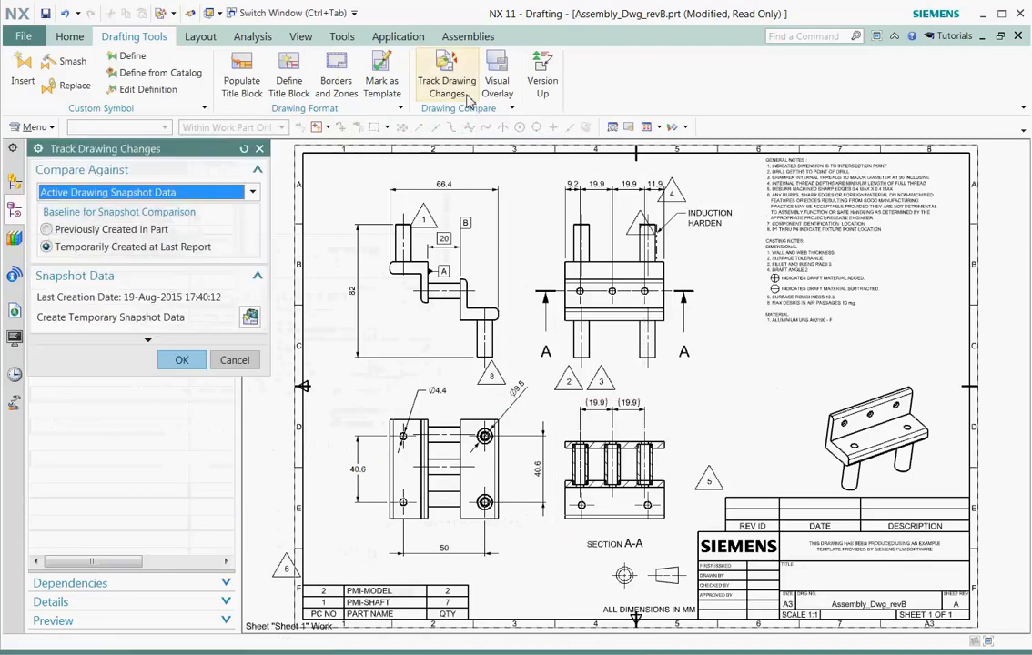
{"action": "left_click", "coordinate": [177, 361]}
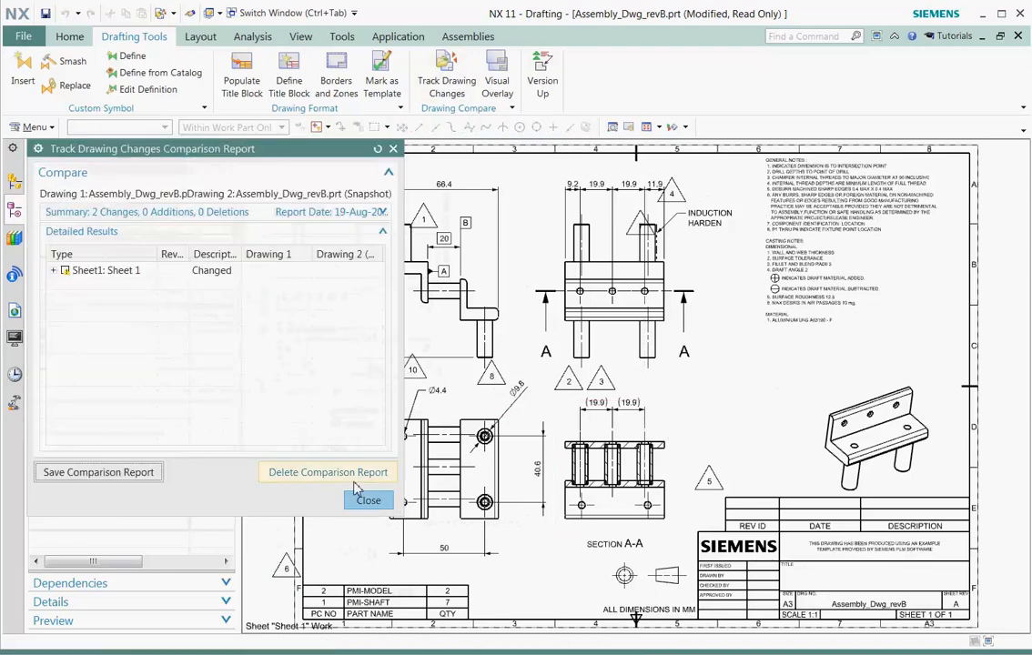
- Close the Track Drawing Changes comparison report and save it
{"action": "left_click", "coordinate": [362, 504]}
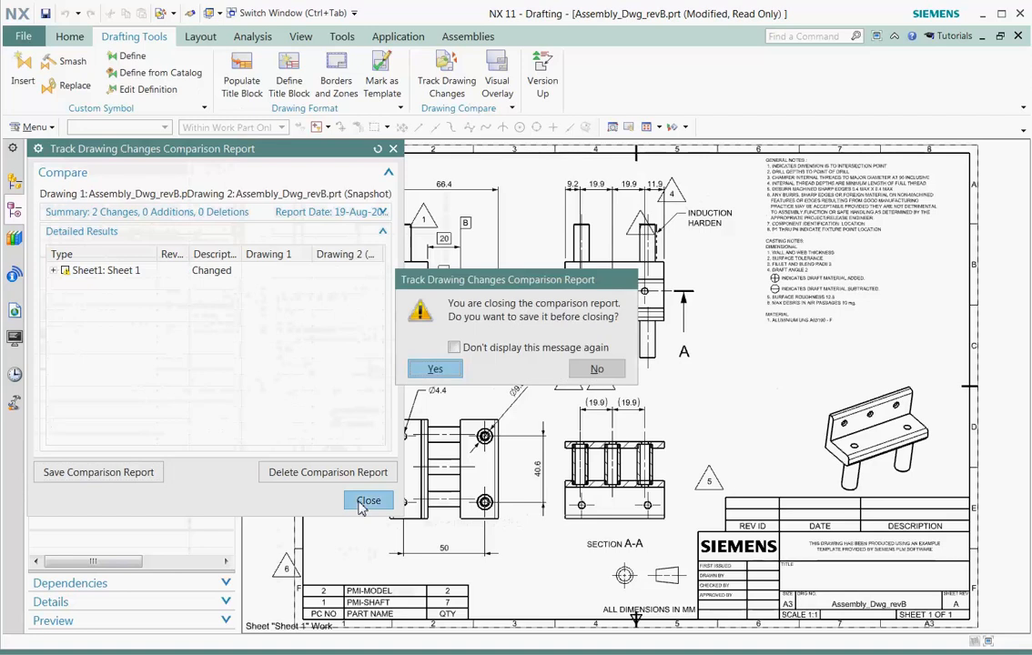
{"action": "left_click", "coordinate": [421, 367]}
{"action": "left_click", "coordinate": [367, 372]}
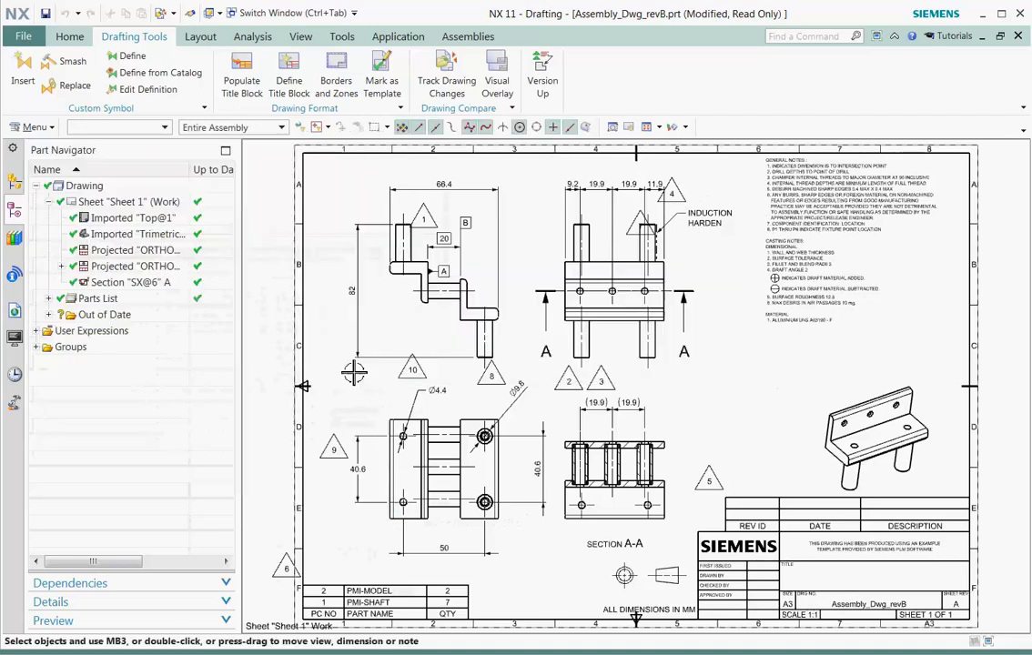
- Select change symbols 9 and 10 together and check their Preserve Change Symbol Display setting
{"action": "left_click", "coordinate": [411, 367]}
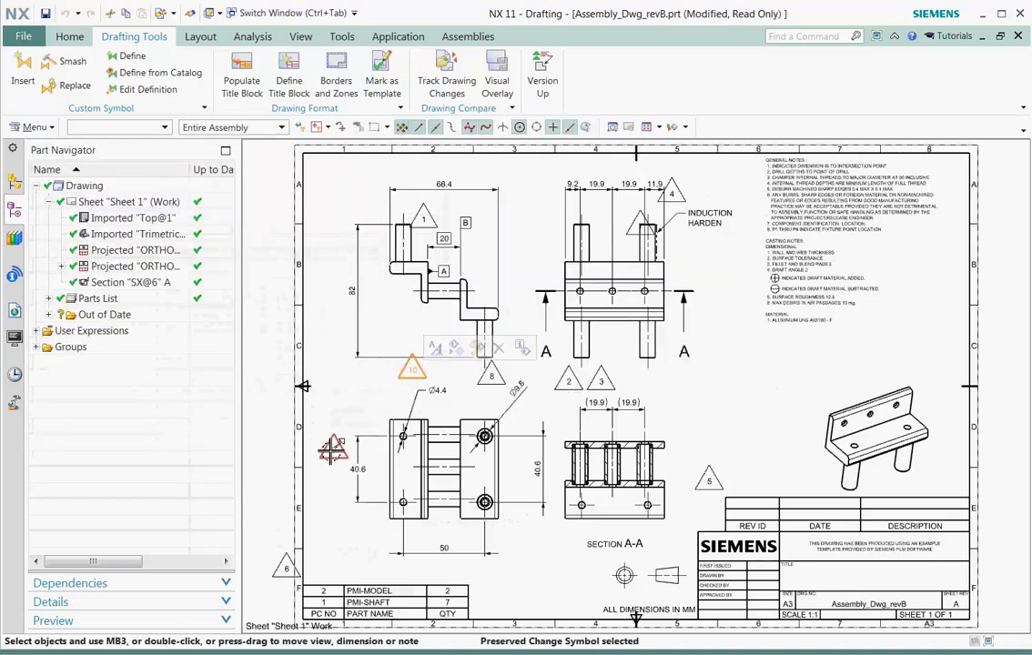
{"action": "right_click", "coordinate": [330, 450]}
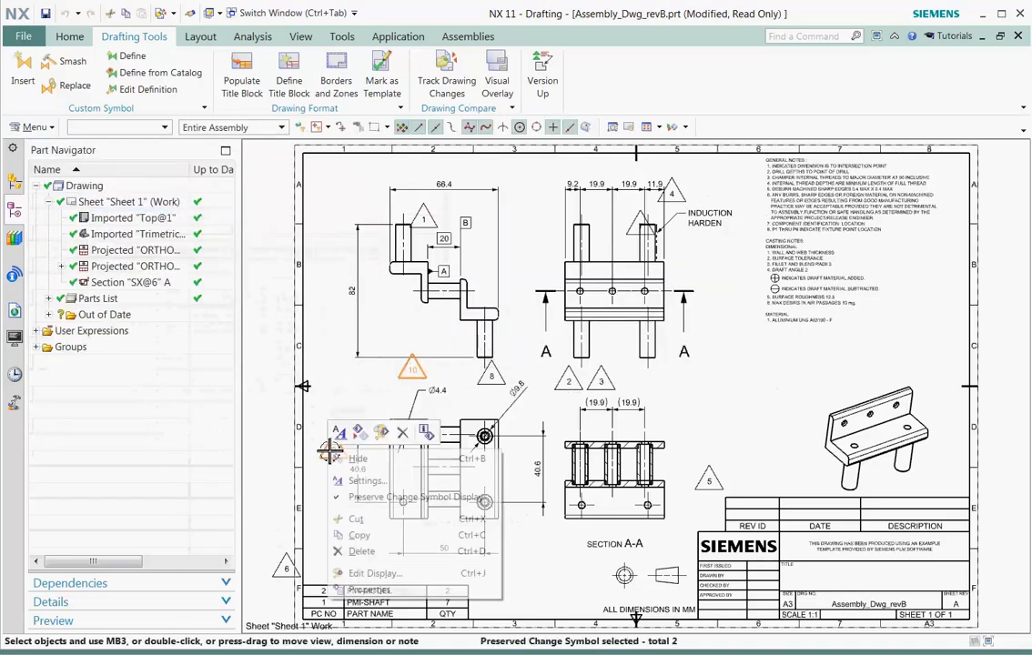
{"action": "left_click", "coordinate": [386, 498]}
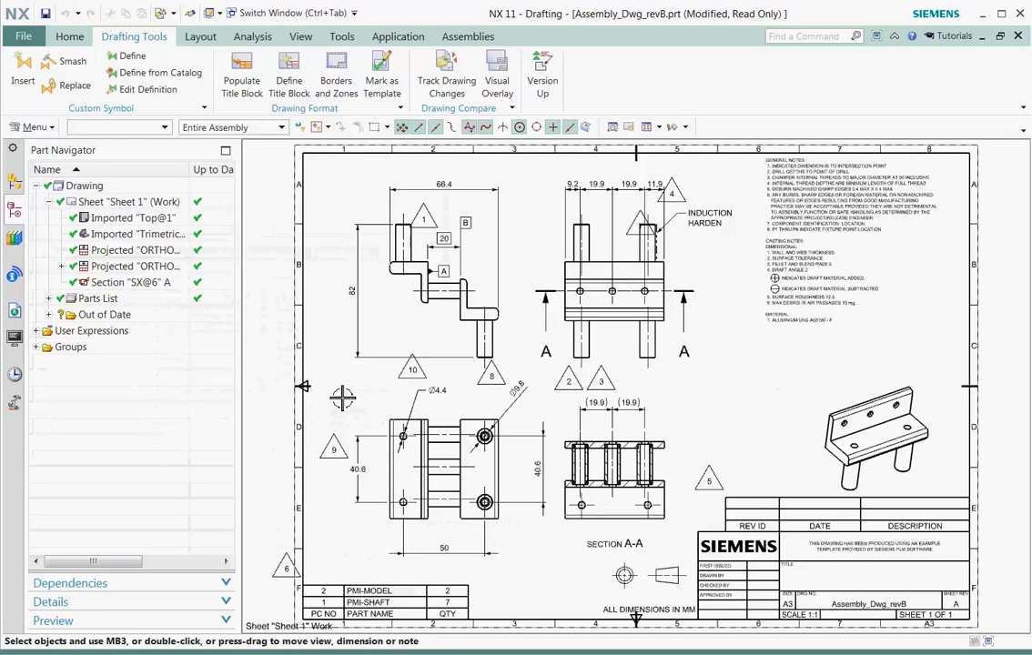
- Start a Visual Overlay comparison against Active Drawing Overlay and create overlay data for the current drawing
{"action": "left_click", "coordinate": [510, 100]}
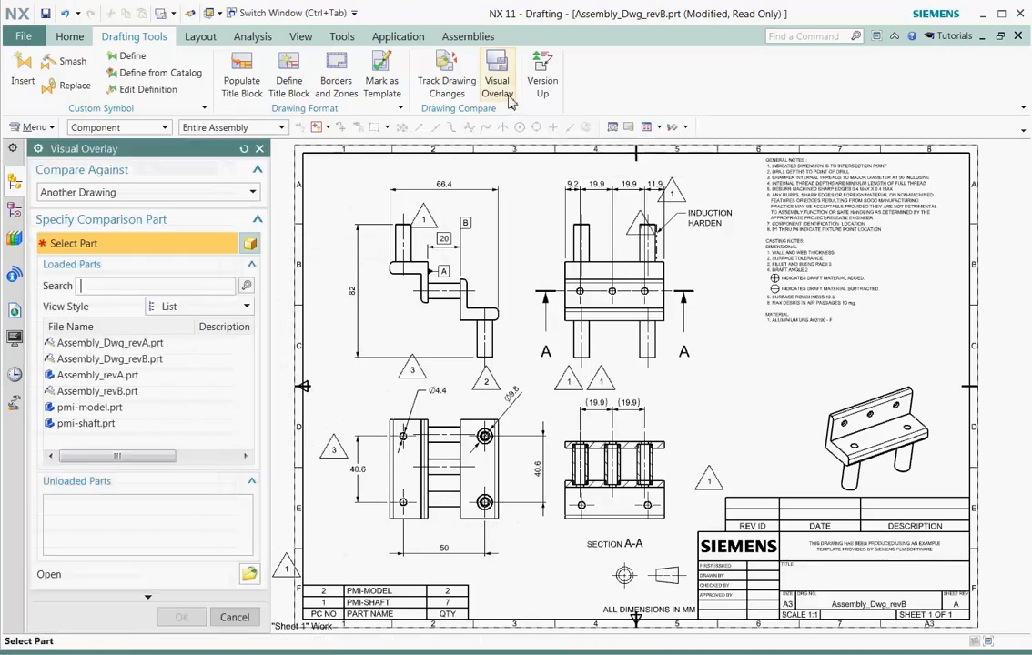
{"action": "left_click", "coordinate": [253, 195]}
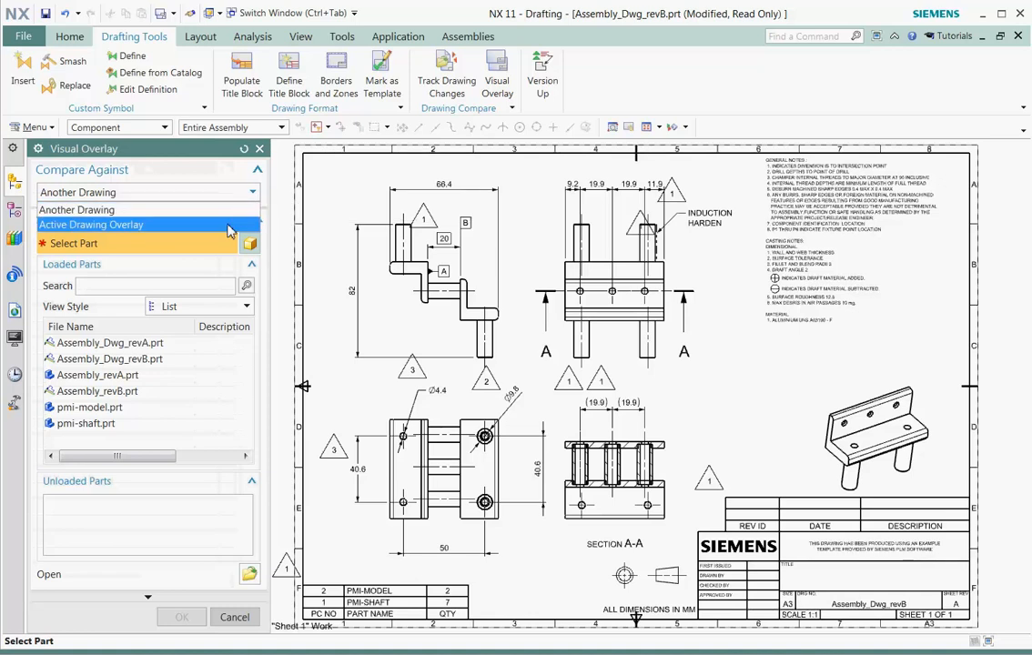
{"action": "left_click", "coordinate": [230, 225]}
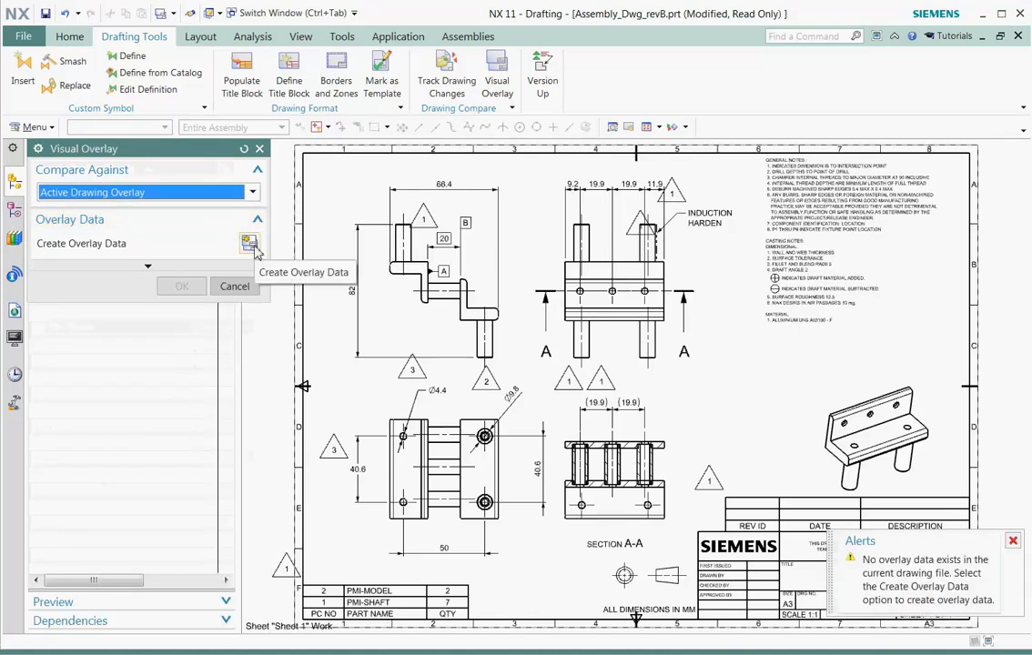
{"action": "left_click", "coordinate": [249, 242]}
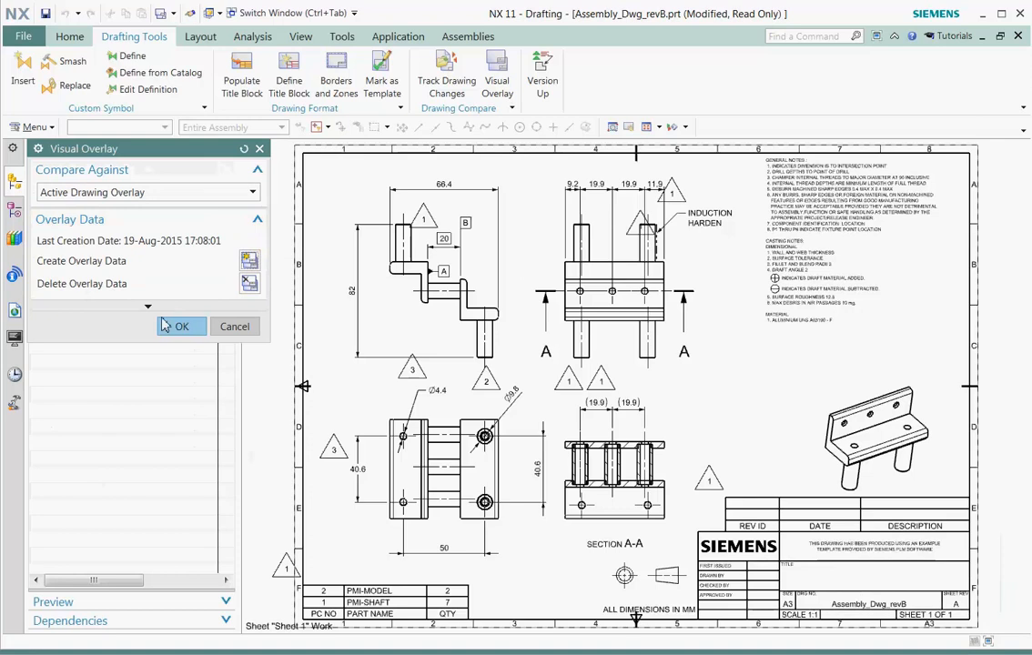
- Set the Visual Overlay to compare against another drawing, Assembly_Dwg_revA.prt, and display it with newly created, unsaved overlay data
{"action": "left_click", "coordinate": [252, 193]}
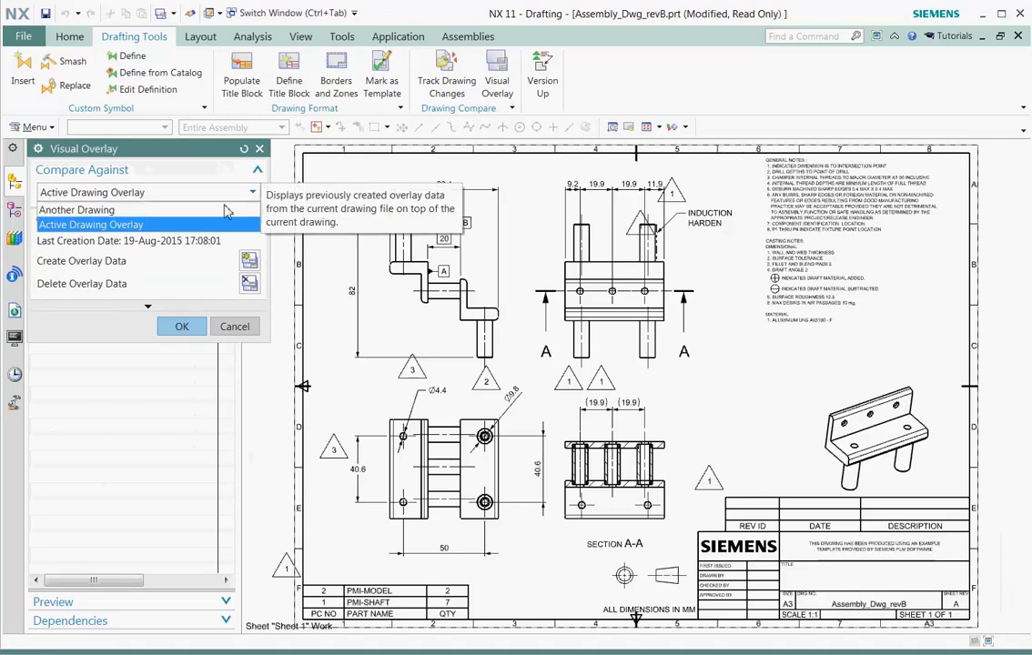
{"action": "left_click", "coordinate": [209, 211]}
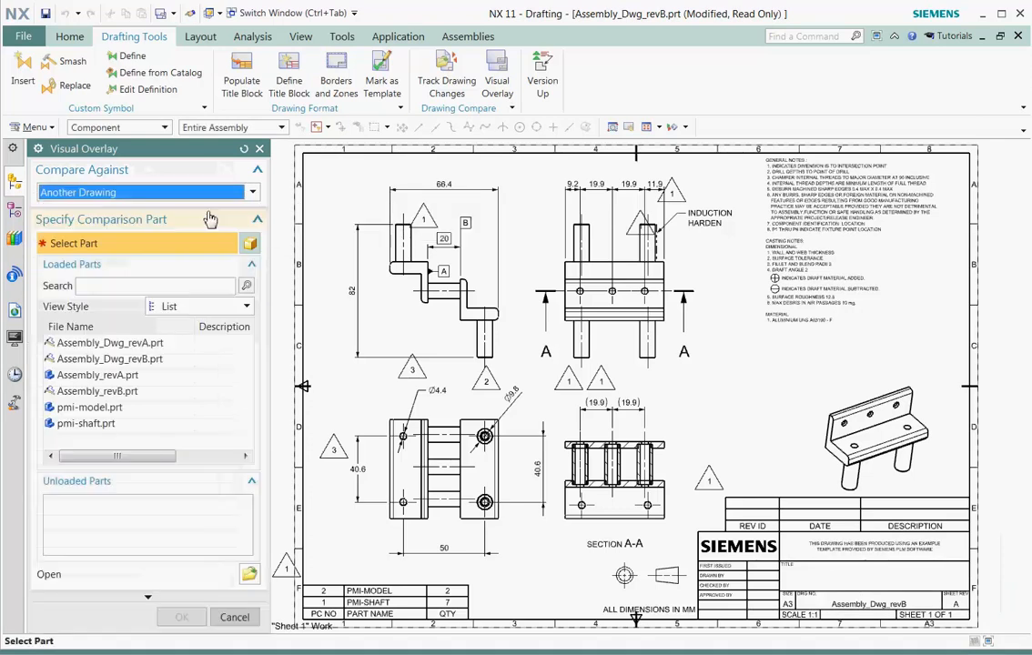
{"action": "left_click", "coordinate": [159, 348]}
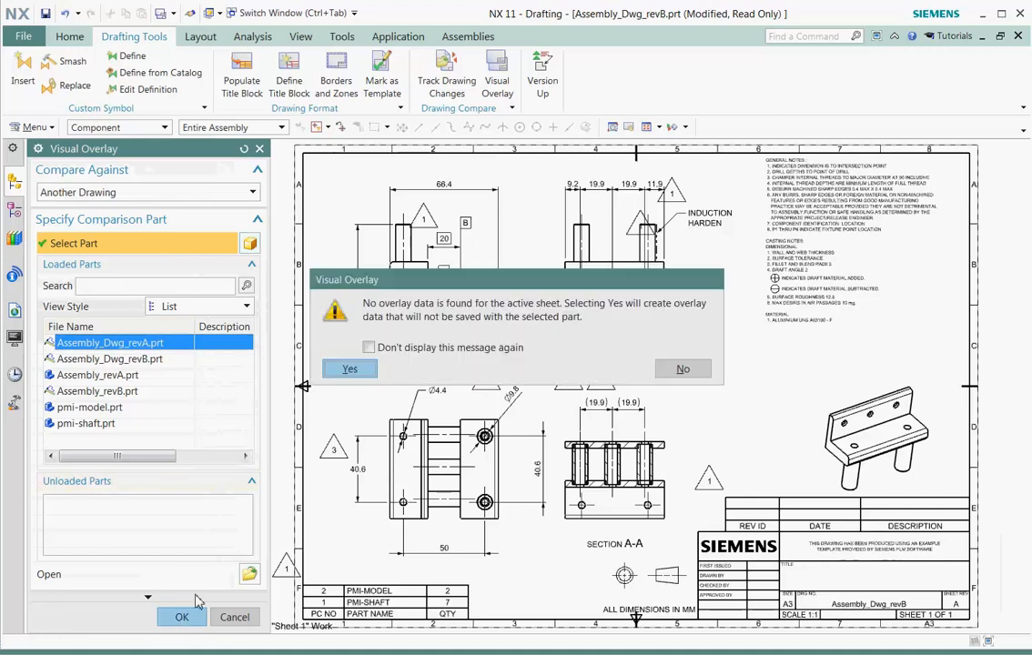
{"action": "left_click", "coordinate": [345, 370]}
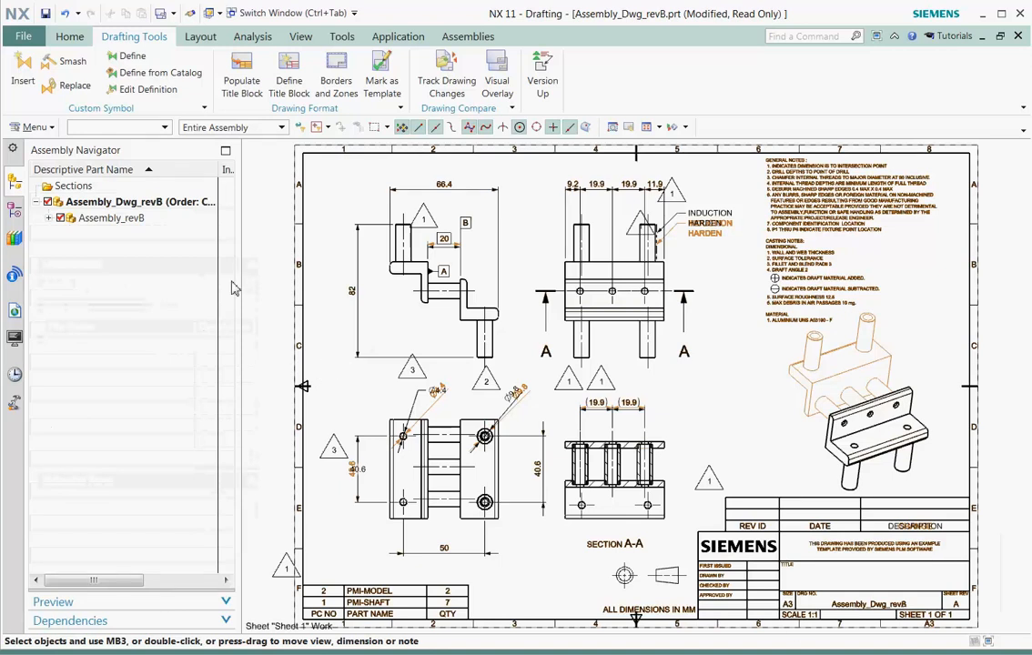
- Set the Visual Overlay color in the Drafting Preferences to Emerald (ID 108)
{"action": "left_click", "coordinate": [22, 36]}
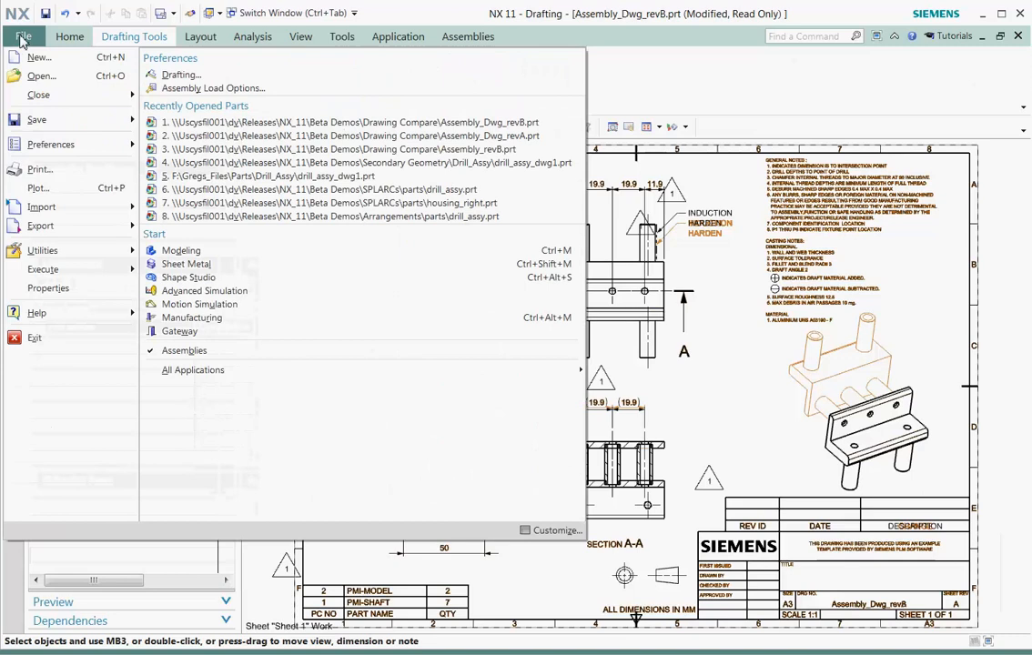
{"action": "mouse_move", "coordinate": [64, 143]}
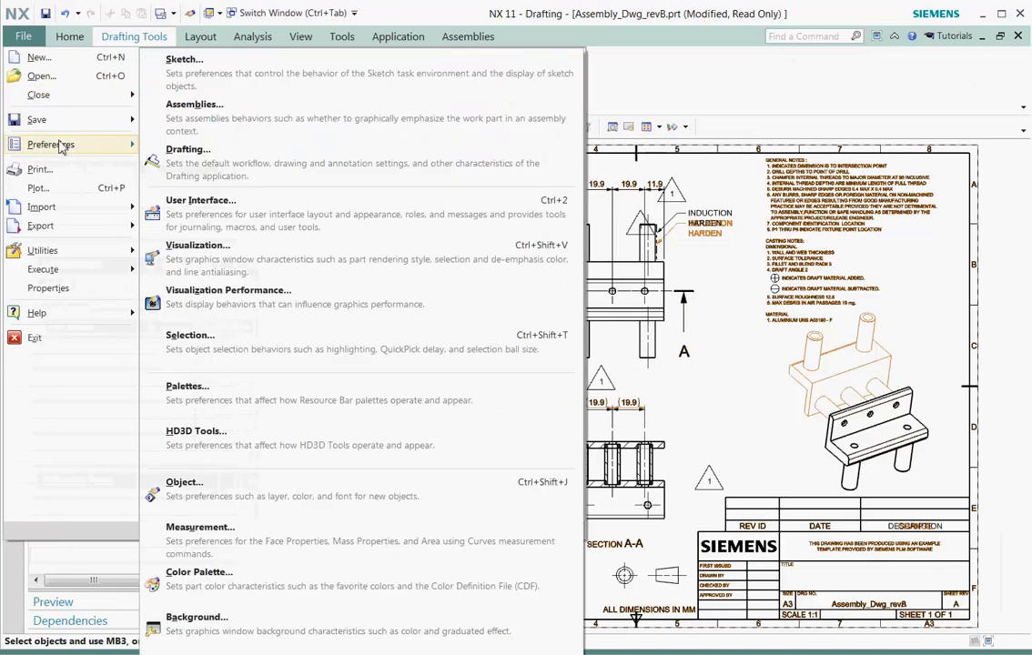
{"action": "left_click", "coordinate": [221, 173]}
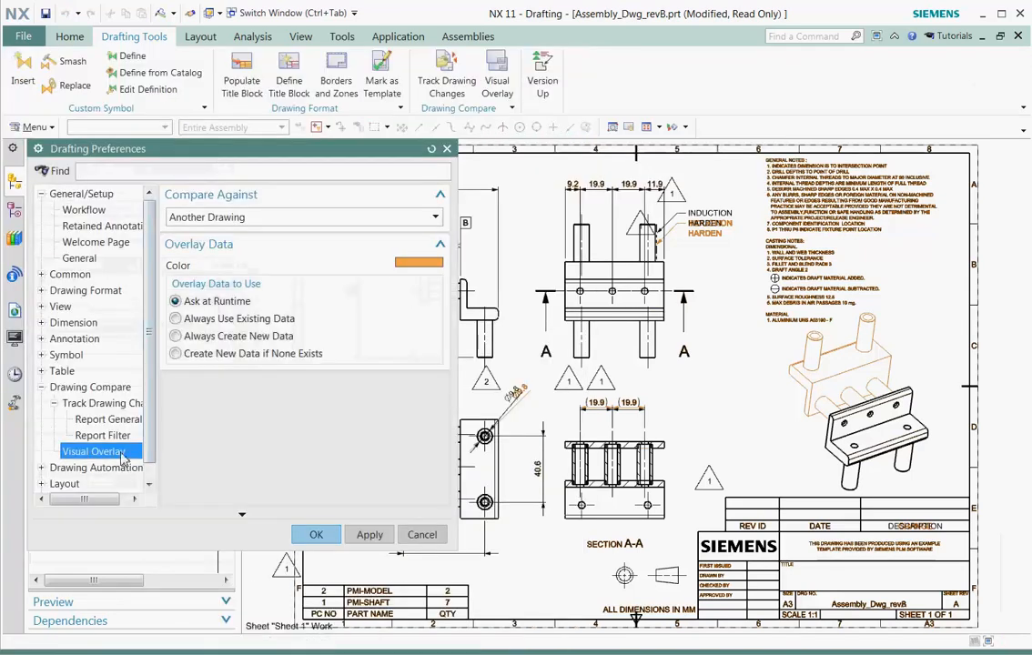
{"action": "left_click", "coordinate": [417, 263]}
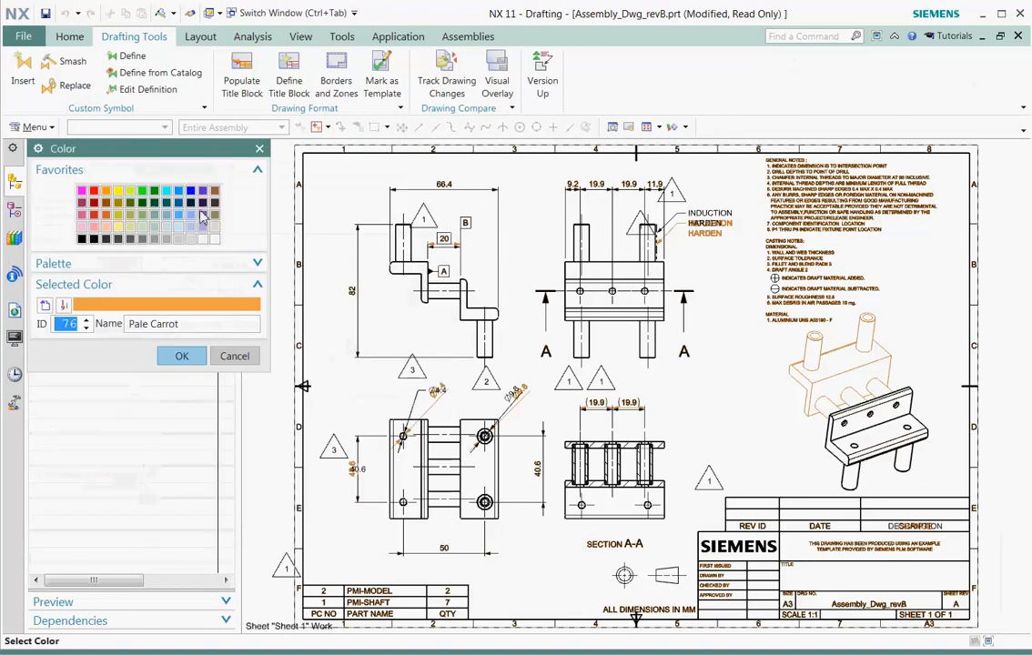
{"action": "left_click", "coordinate": [154, 192]}
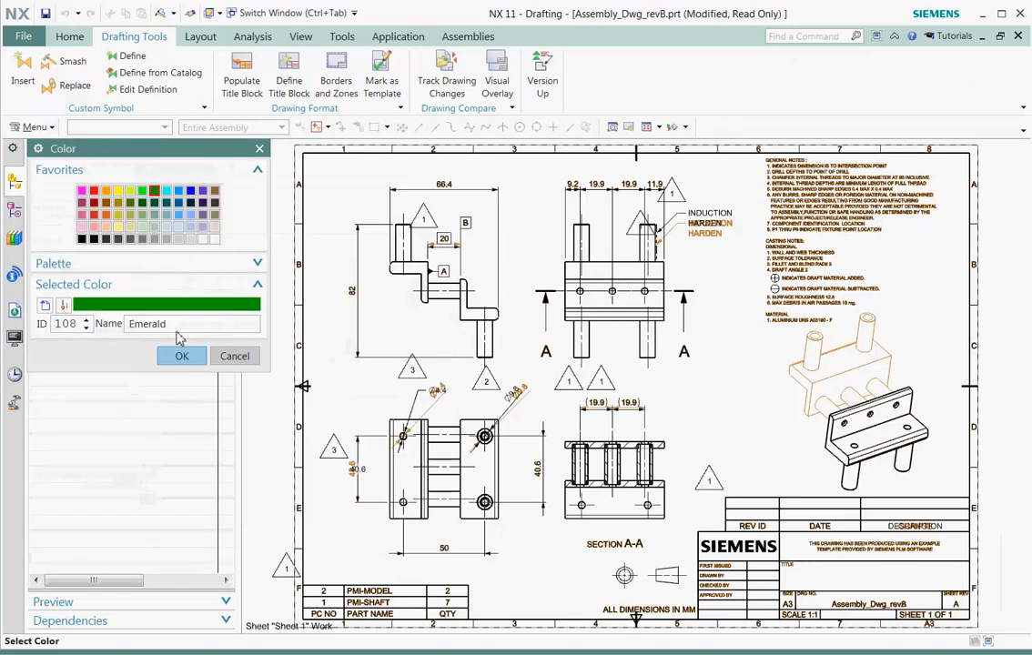
{"action": "left_click", "coordinate": [178, 359]}
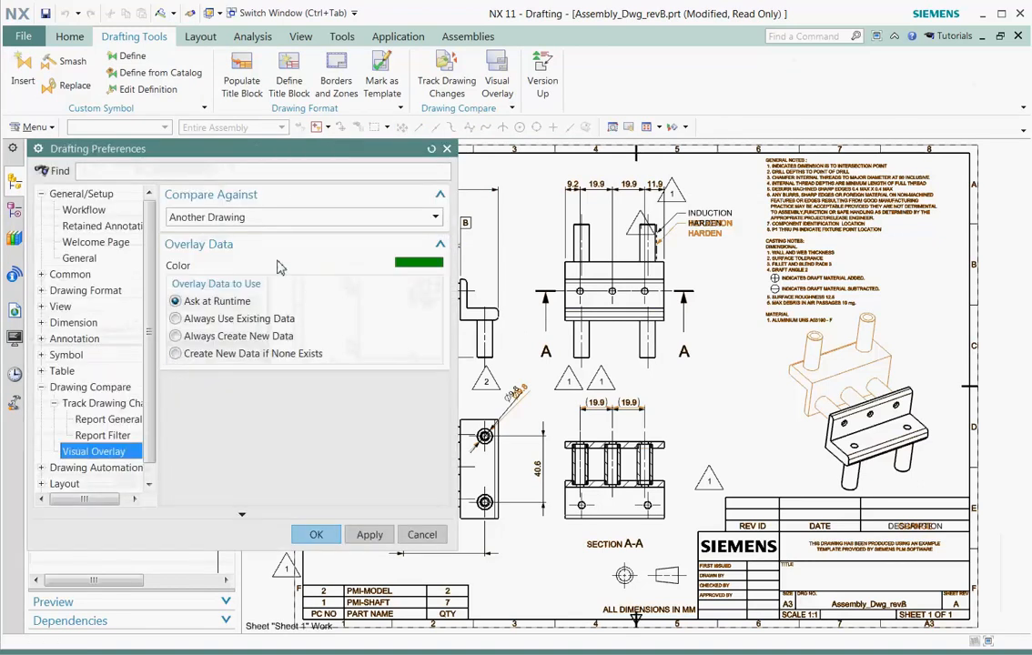
{"action": "left_click", "coordinate": [314, 534]}
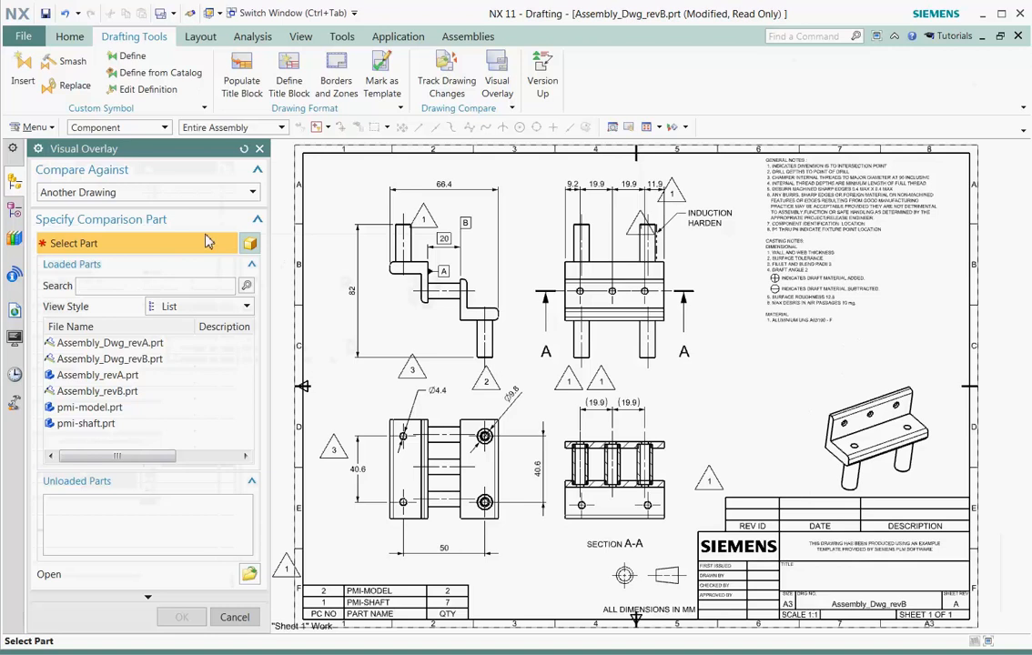
- Generate a new Visual Overlay of Assembly_Dwg_revA.prt on the current drawing, agreeing to create overlay data
{"action": "left_click", "coordinate": [136, 343]}
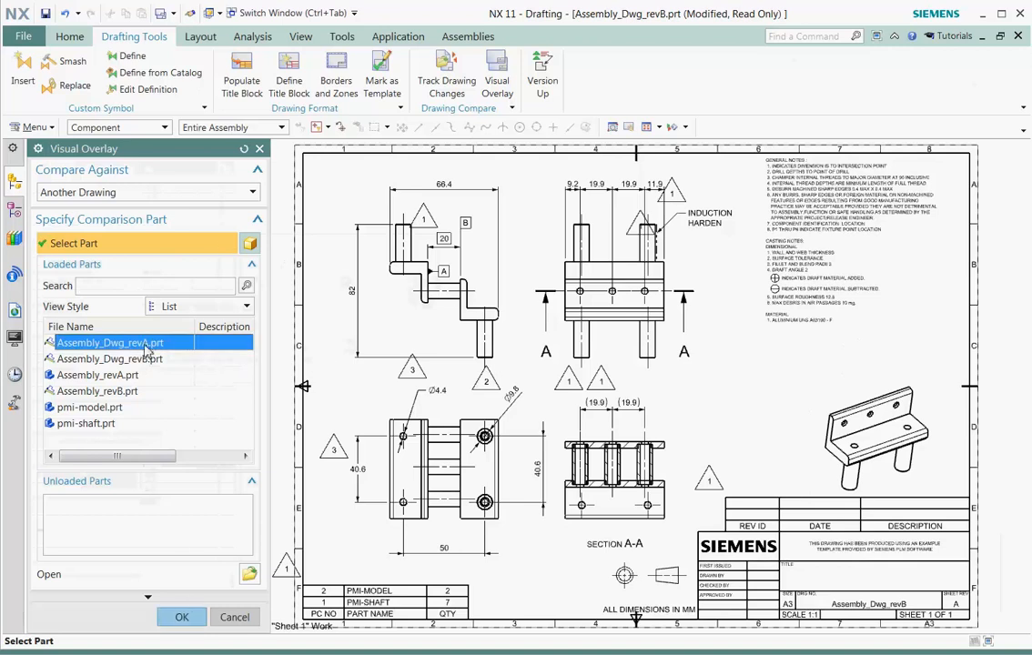
{"action": "left_click", "coordinate": [182, 617]}
{"action": "left_click", "coordinate": [346, 373]}
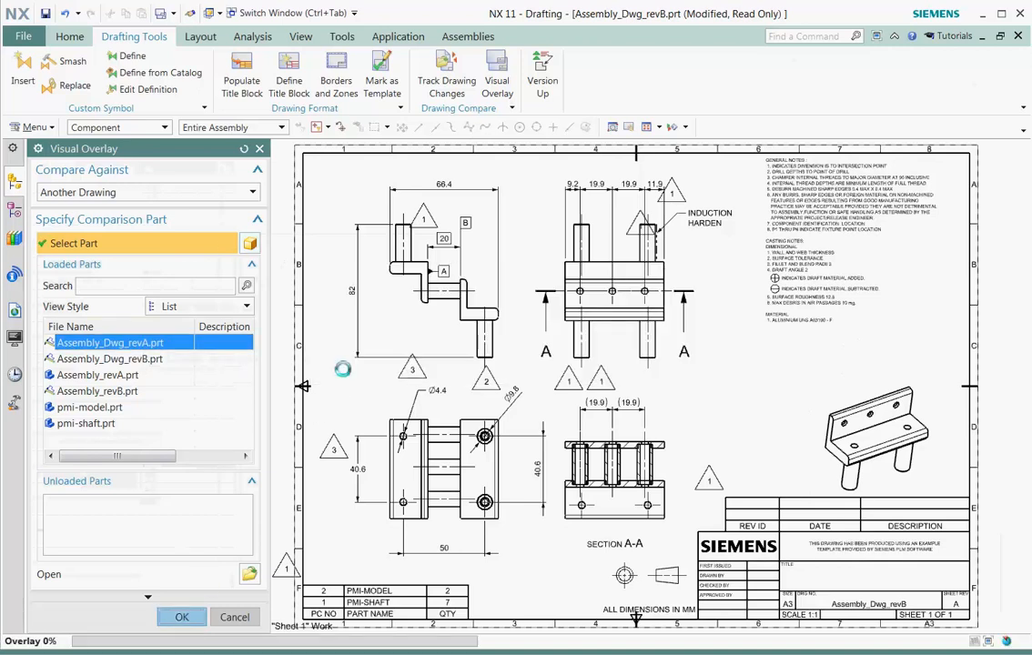